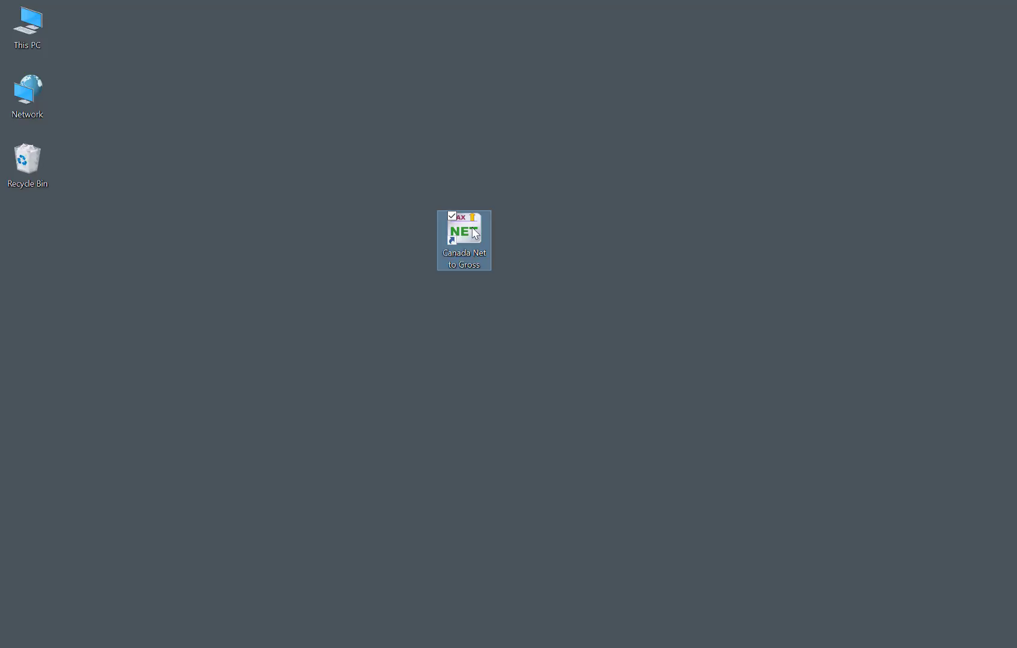
- Launch Canada Net to Gross and review the KOOL - Koolman Interior Design employee's income record, saving it before closing
double_click(475, 233)
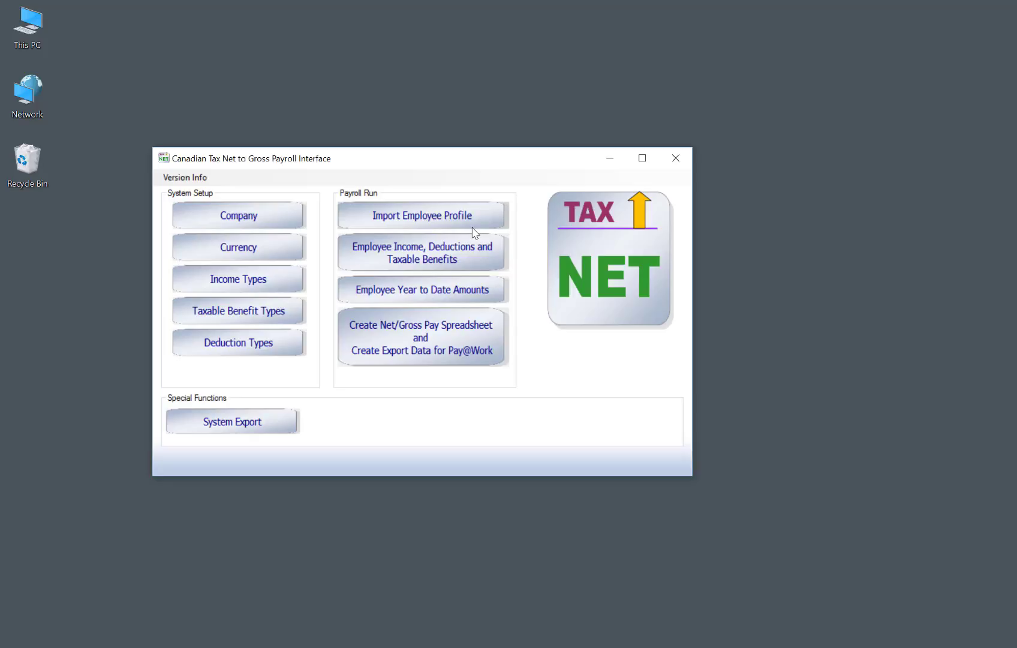
left_click(418, 258)
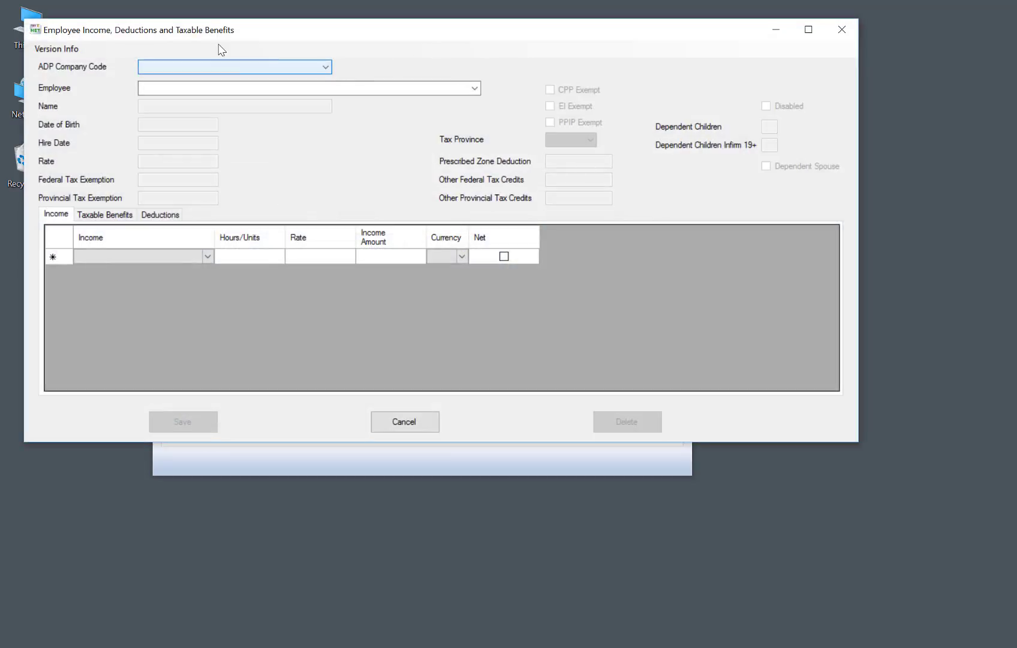
left_click(315, 68)
left_click(311, 79)
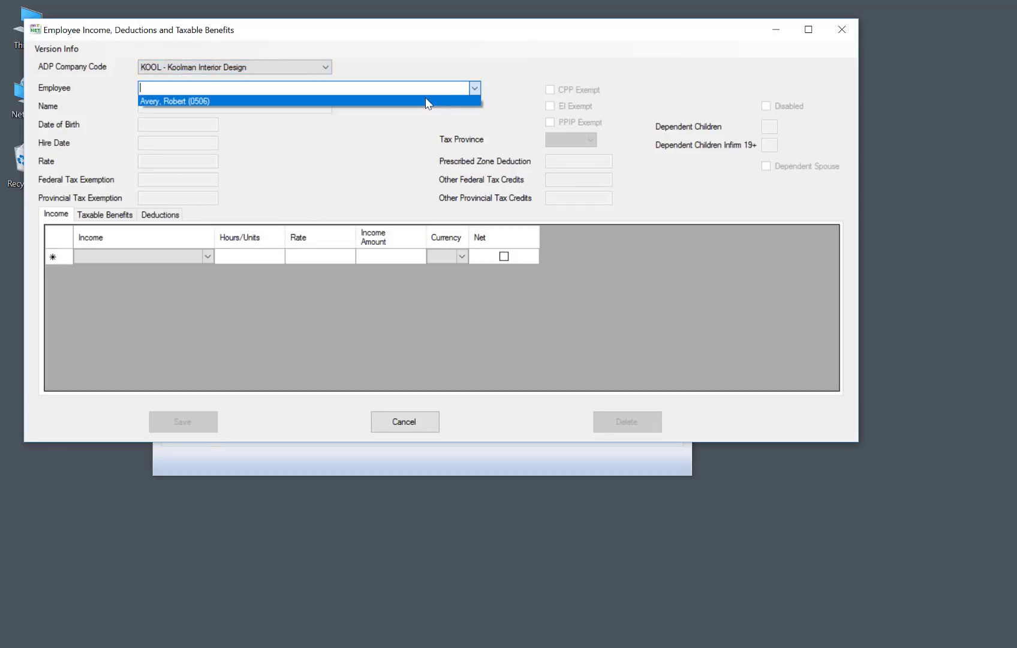
key("Return")
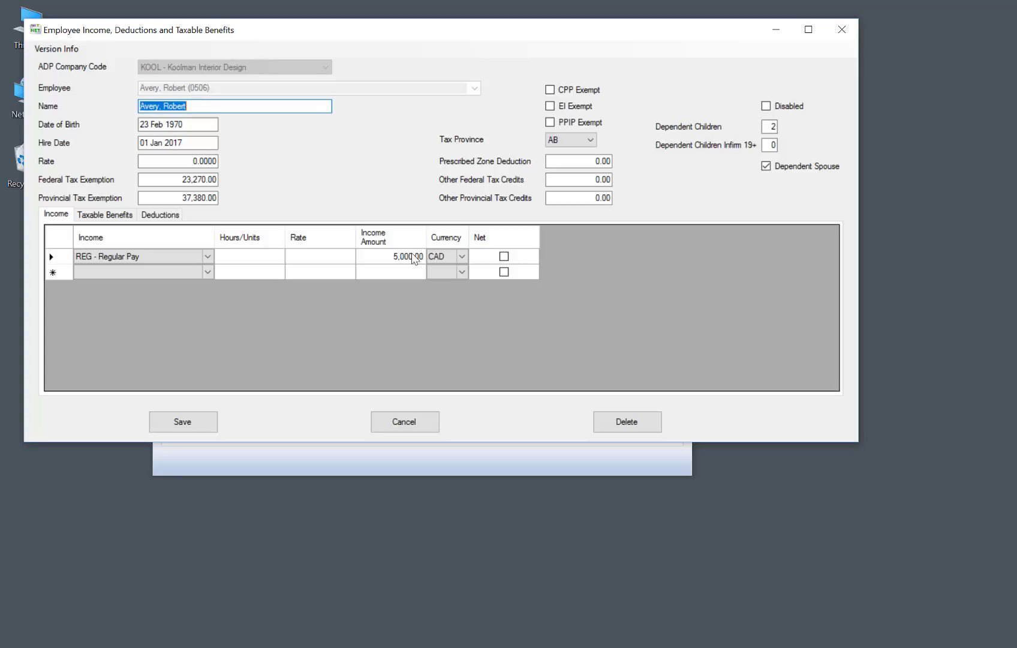
left_click(209, 419)
left_click(842, 29)
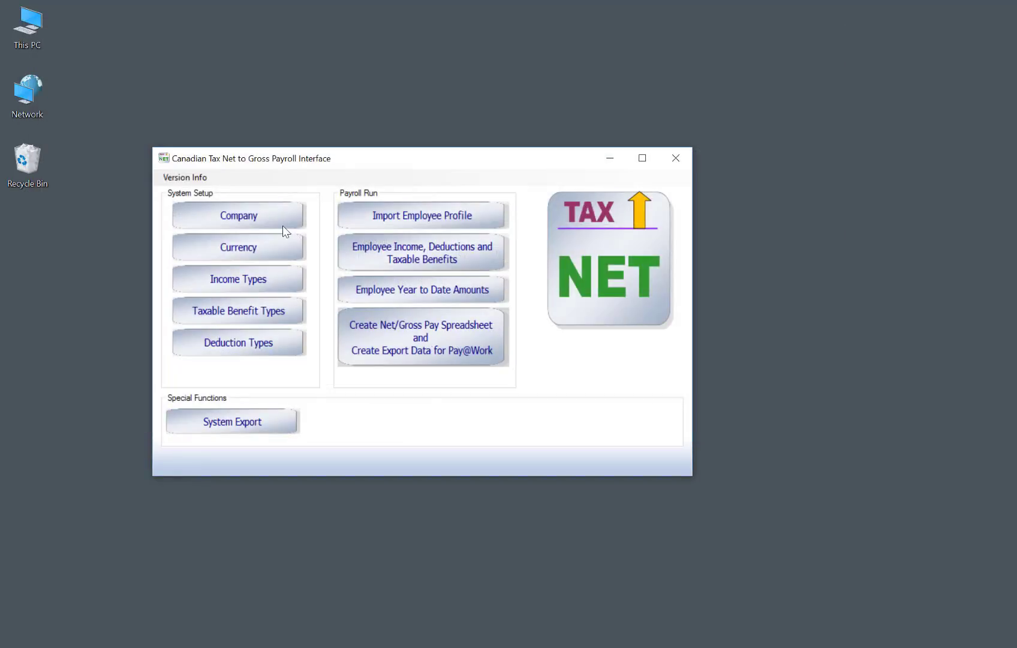
- Calculate the net/gross pay spreadsheet and export data for KOOL with payroll date January 31, 2017, and bring the spreadsheet forward
left_click(424, 343)
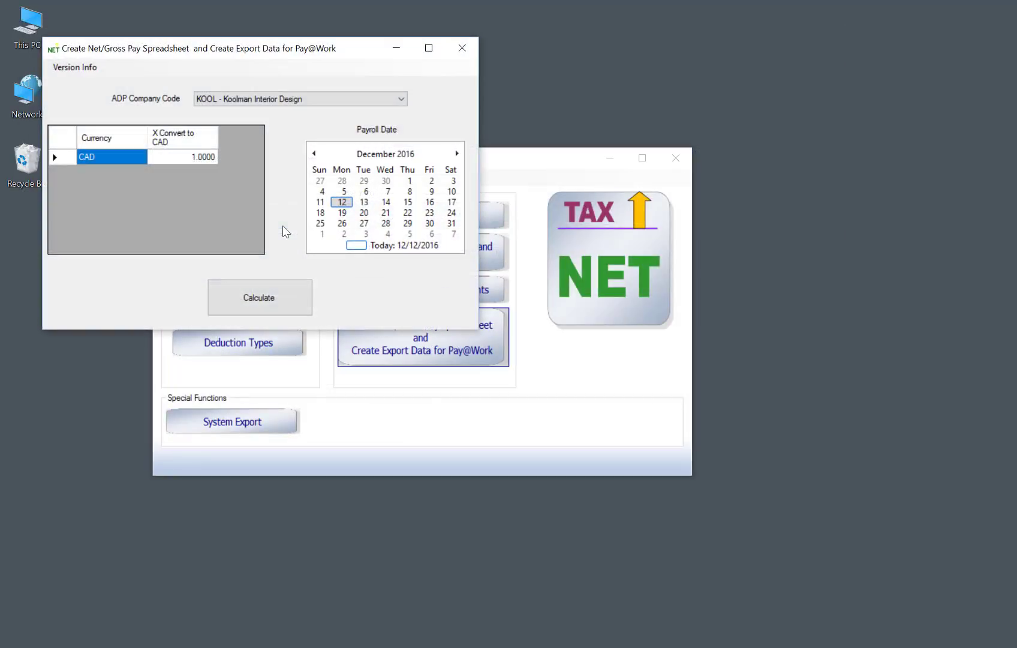
left_click(457, 154)
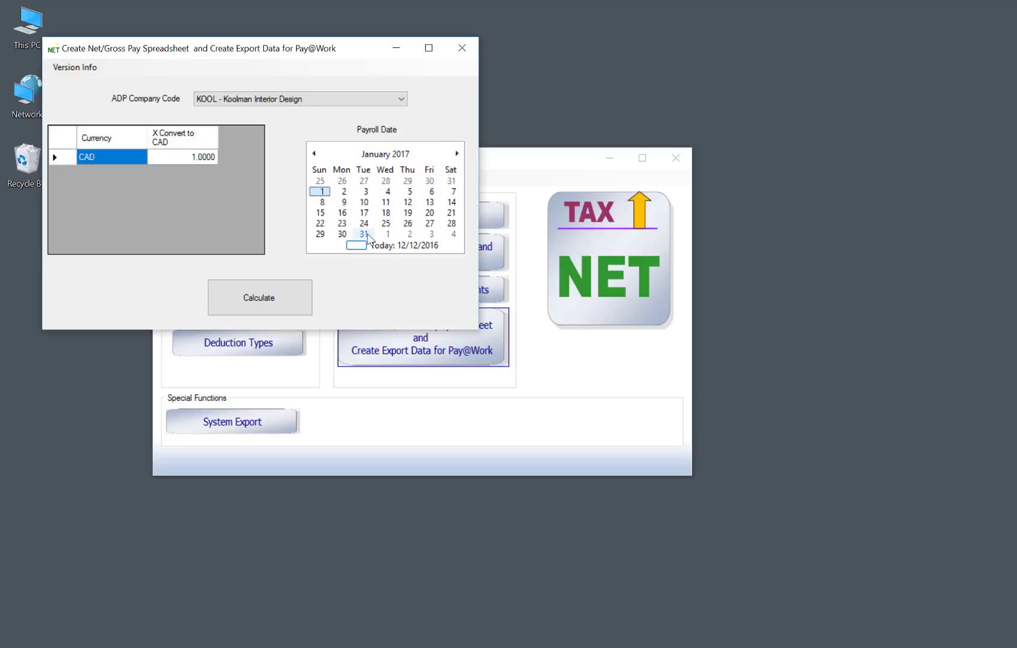
left_click(363, 233)
left_click(271, 302)
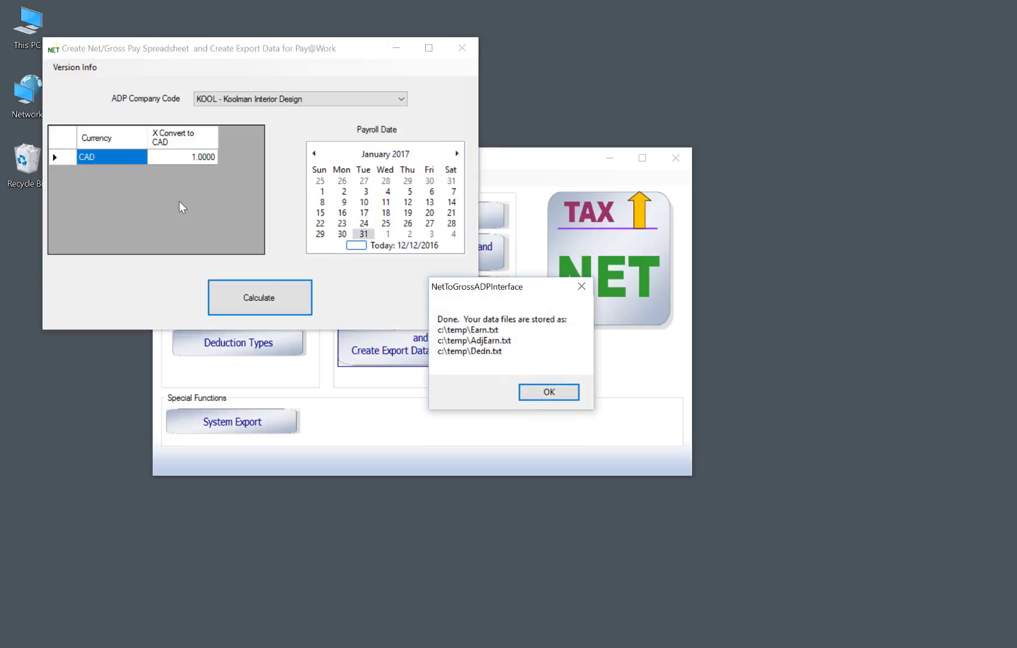
left_click(533, 391)
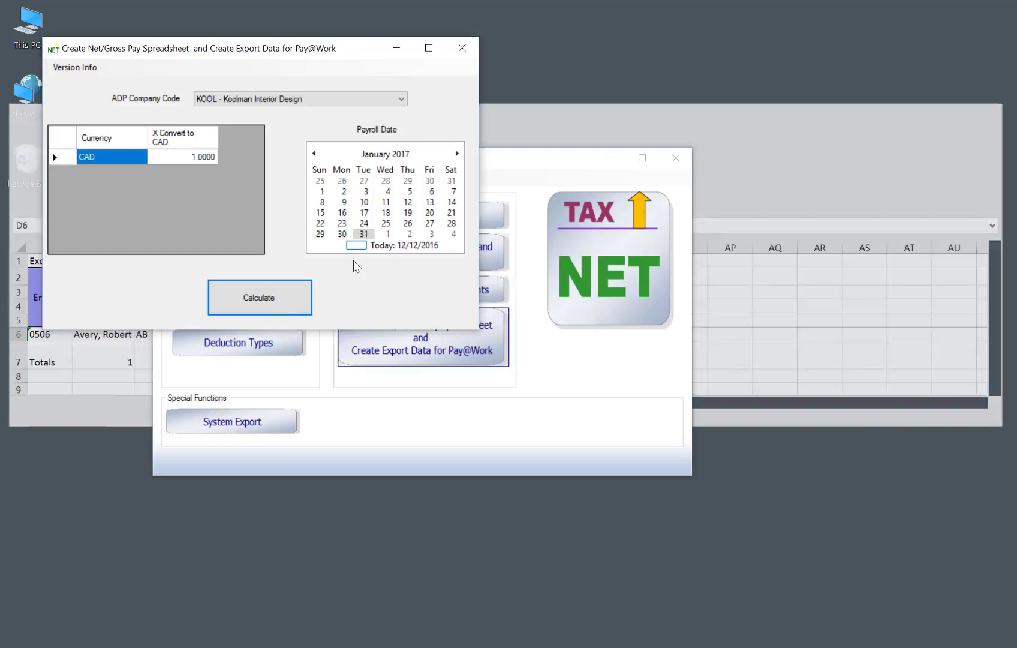
left_click(682, 108)
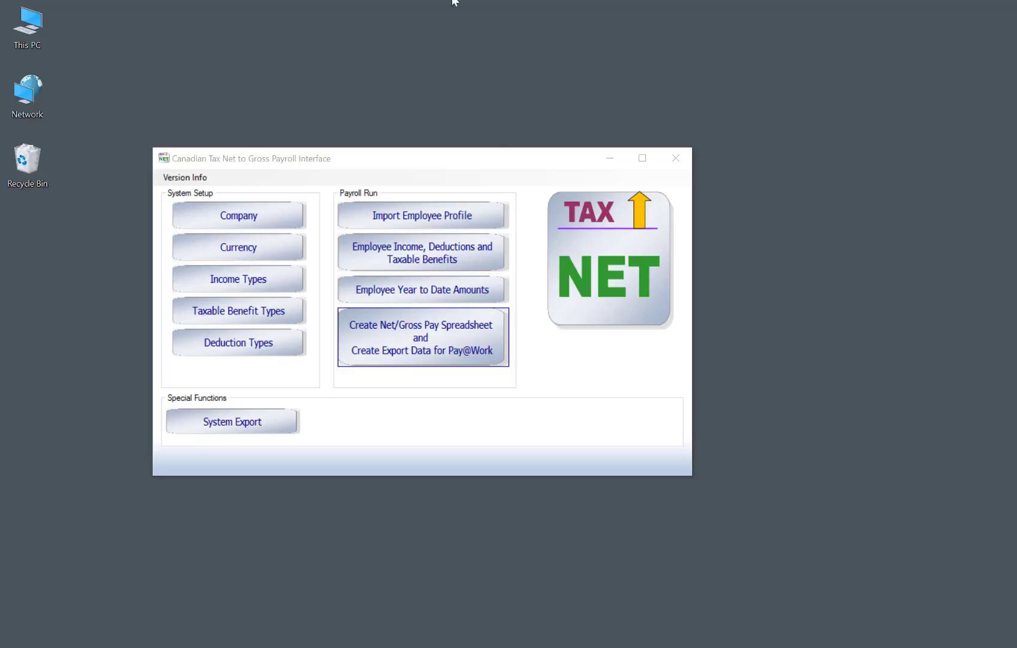
- Mark the REG - Regular Pay income as Net in the KOOL - Koolman Interior Design employee's record and save it
left_click(501, 242)
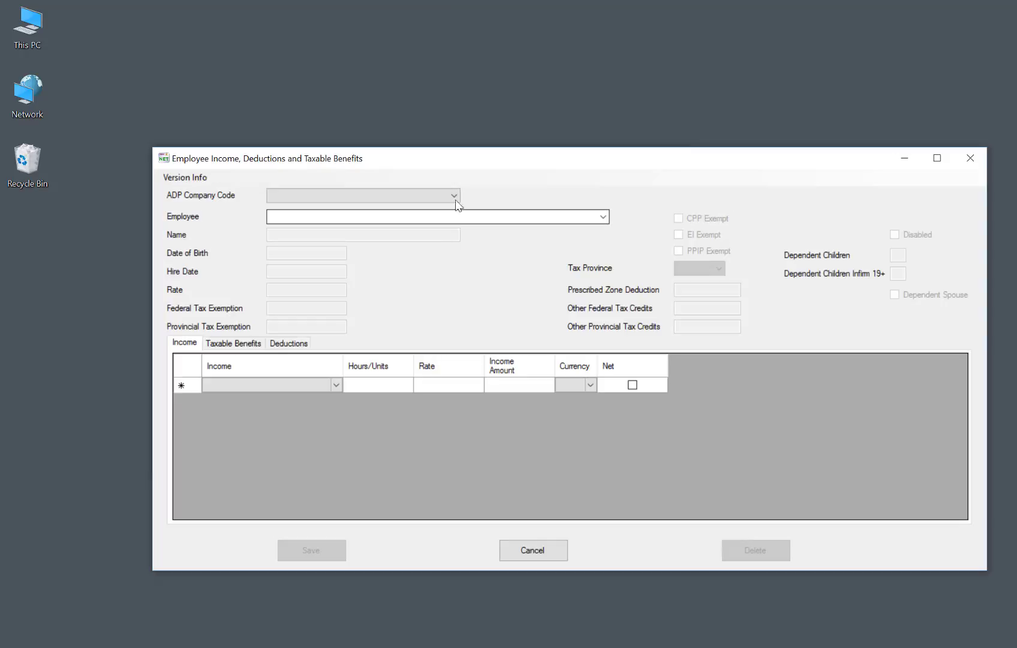
left_click(454, 196)
left_click(420, 209)
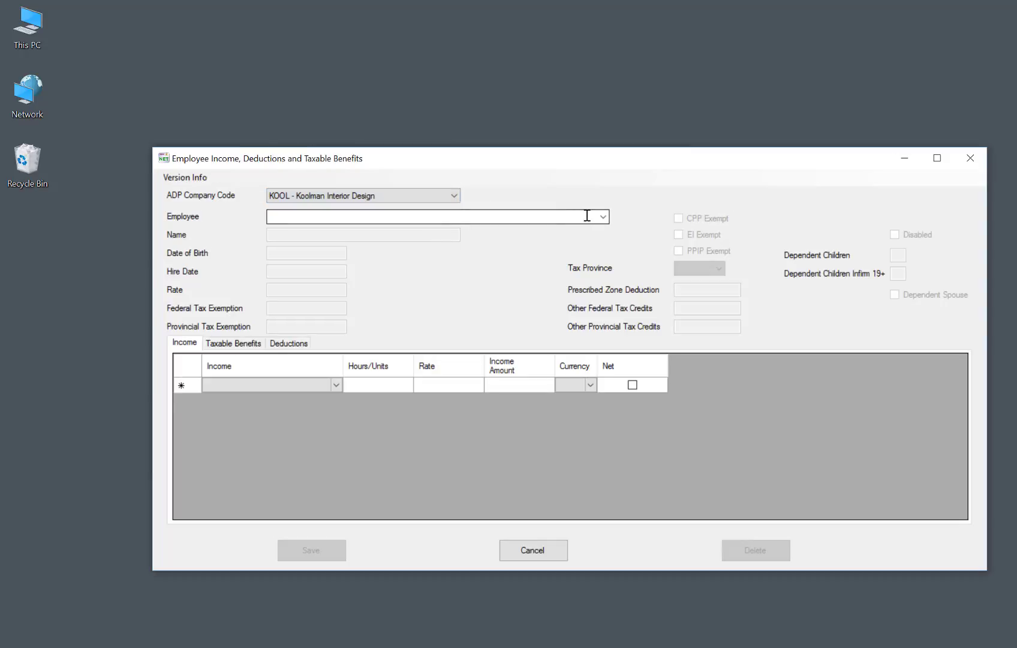
left_click(603, 217)
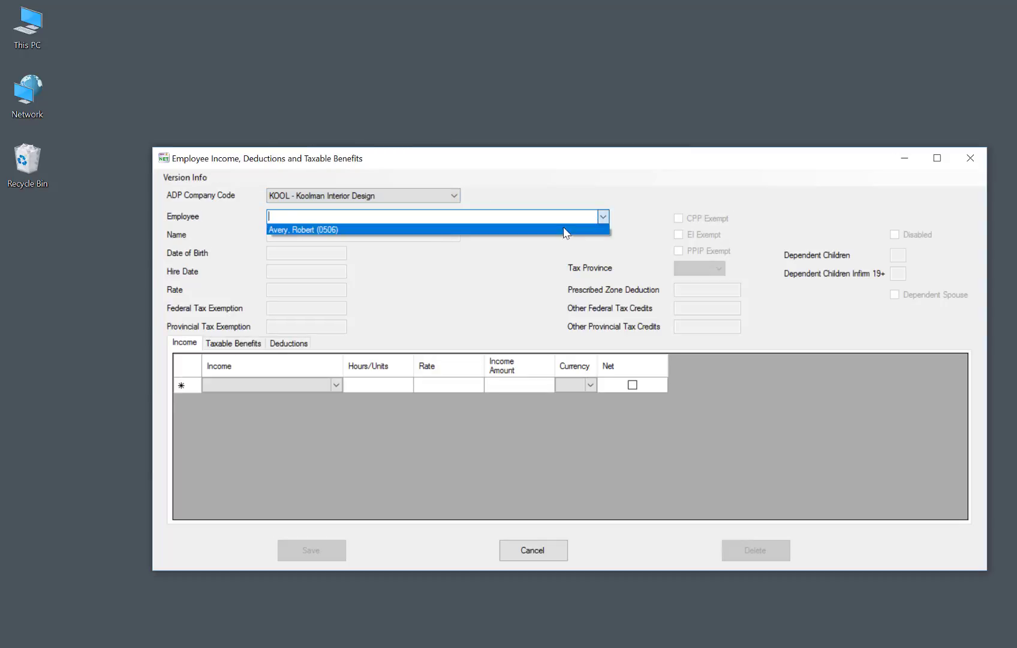
left_click(564, 228)
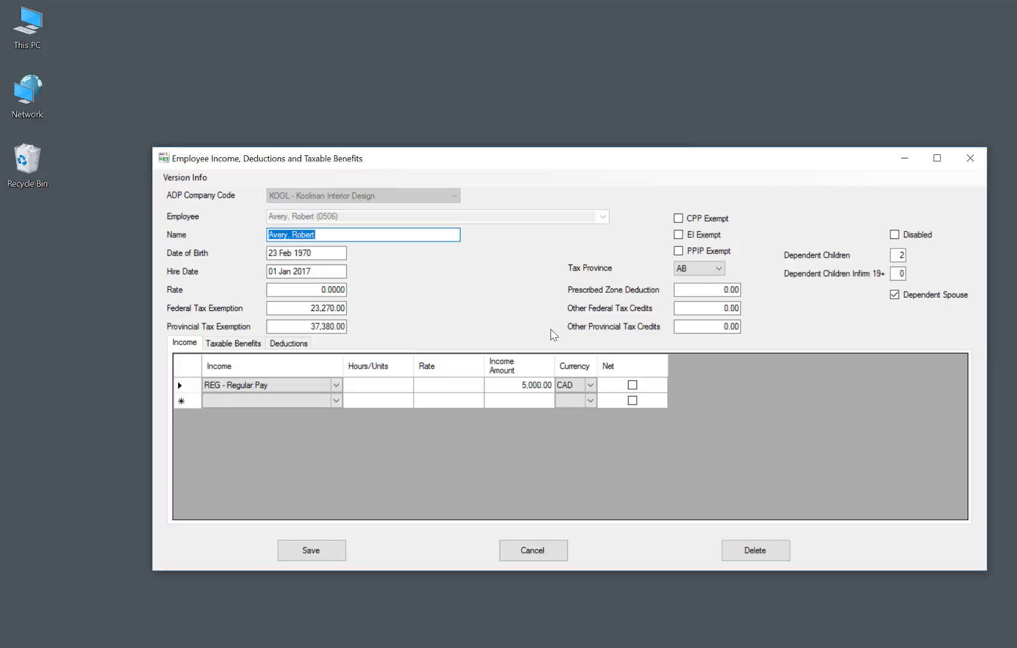
left_click(632, 385)
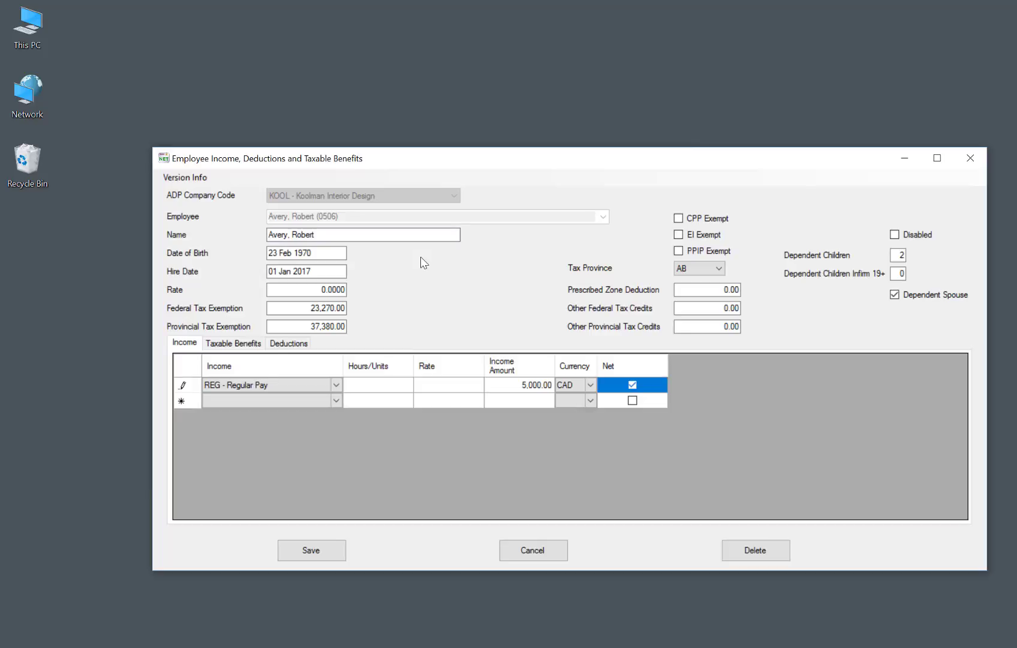
left_click(308, 548)
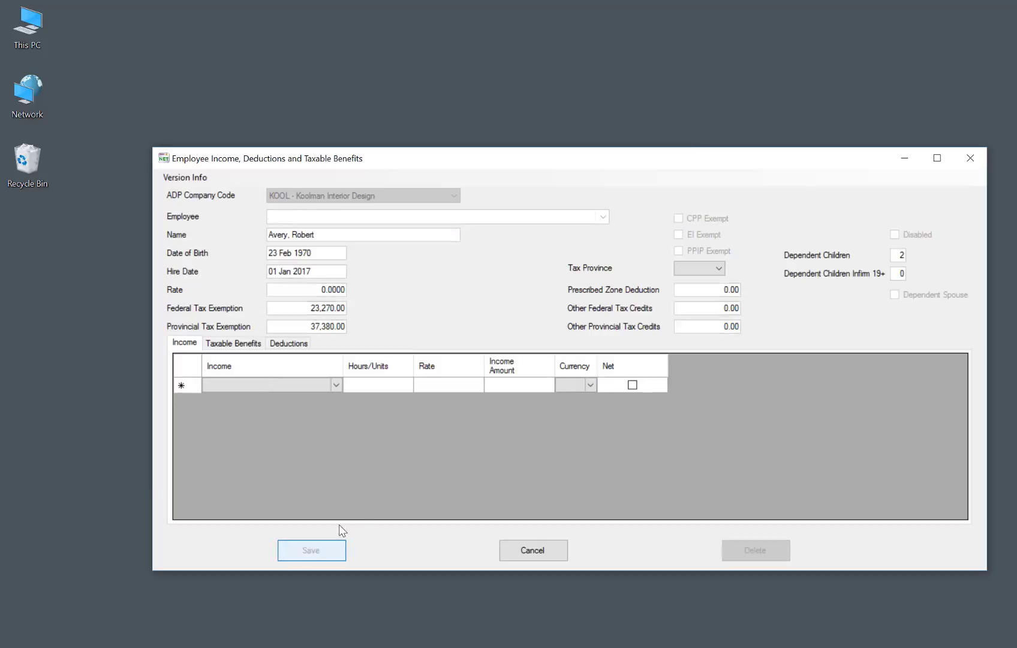
left_click(969, 158)
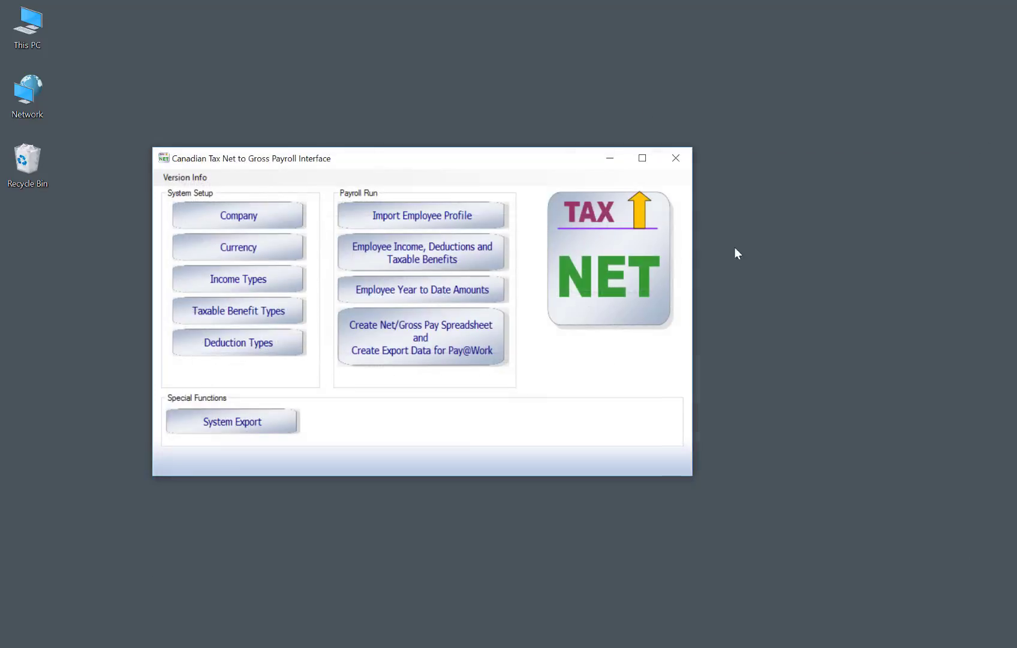
- Recalculate the net/gross pay spreadsheet and export data for KOOL using payroll date January 31, 2017
left_click(443, 334)
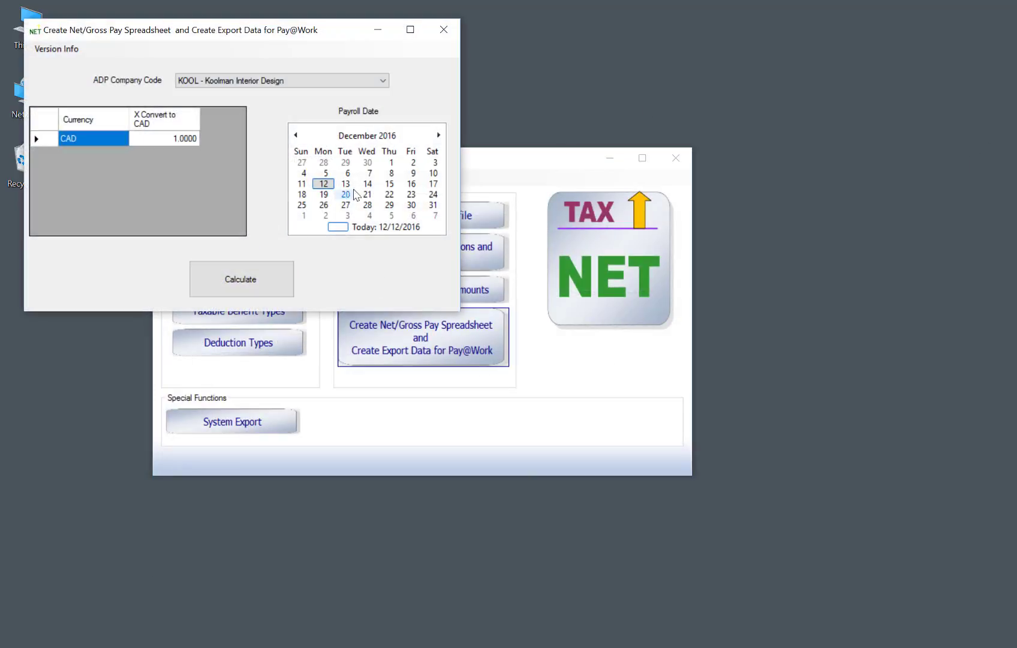
left_click(438, 135)
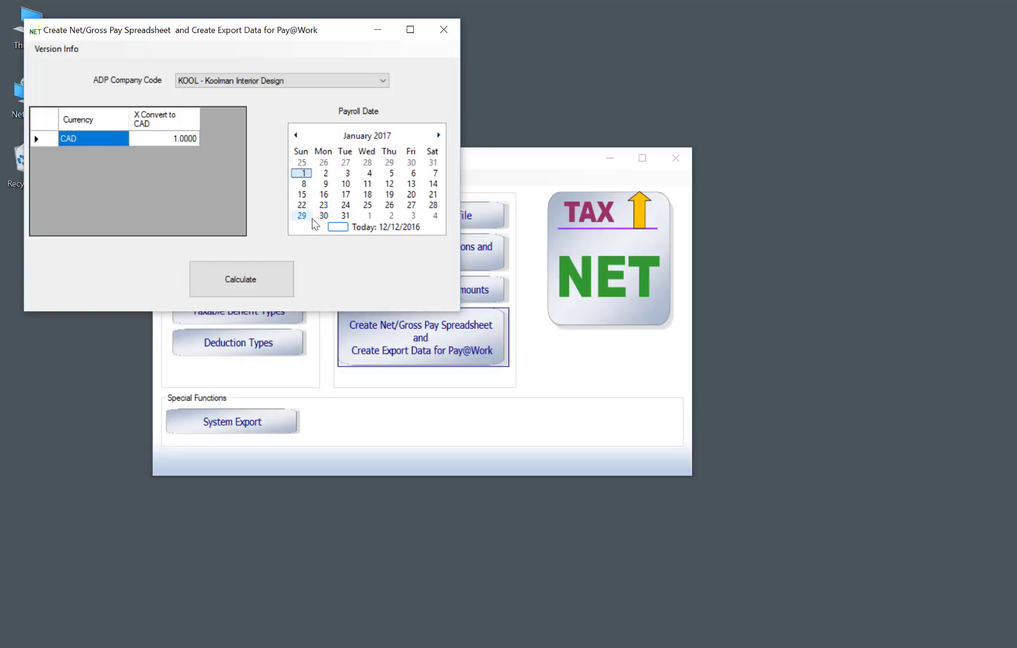
left_click(345, 215)
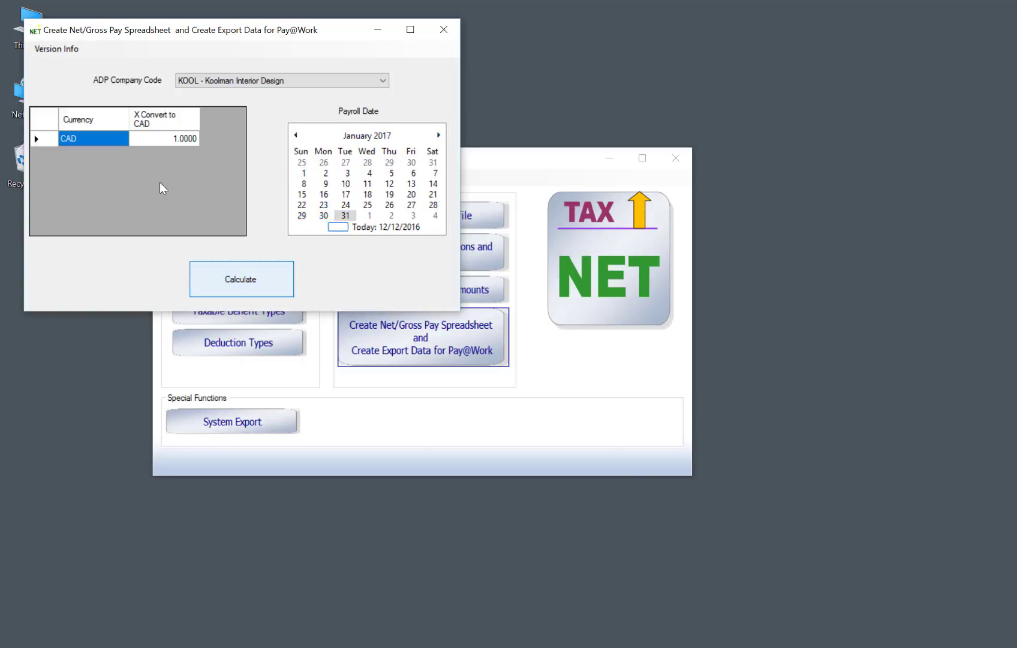
left_click(239, 279)
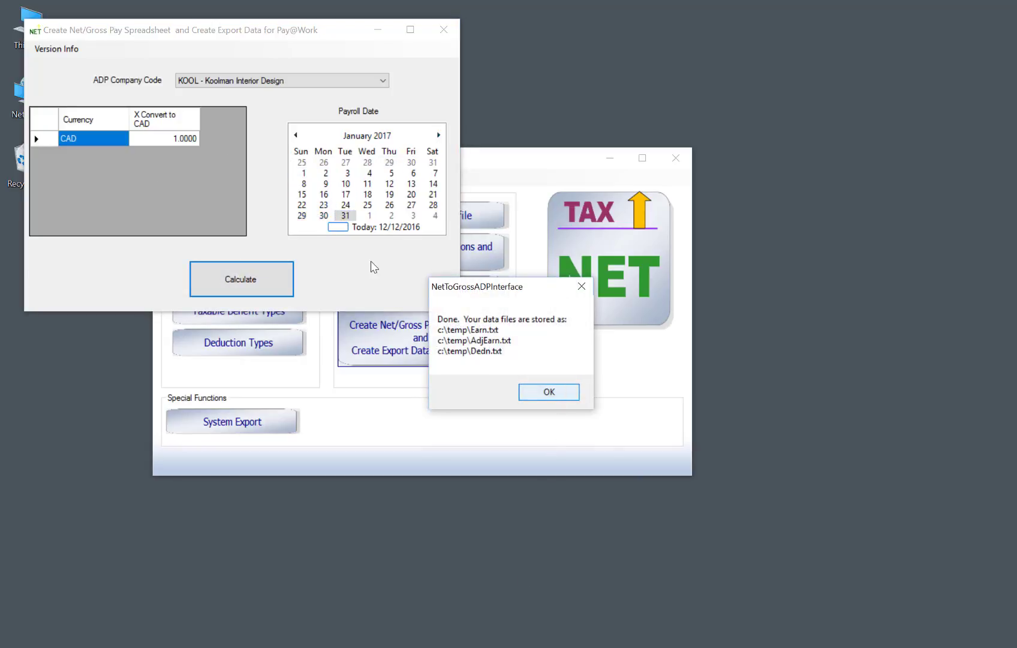
left_click(549, 393)
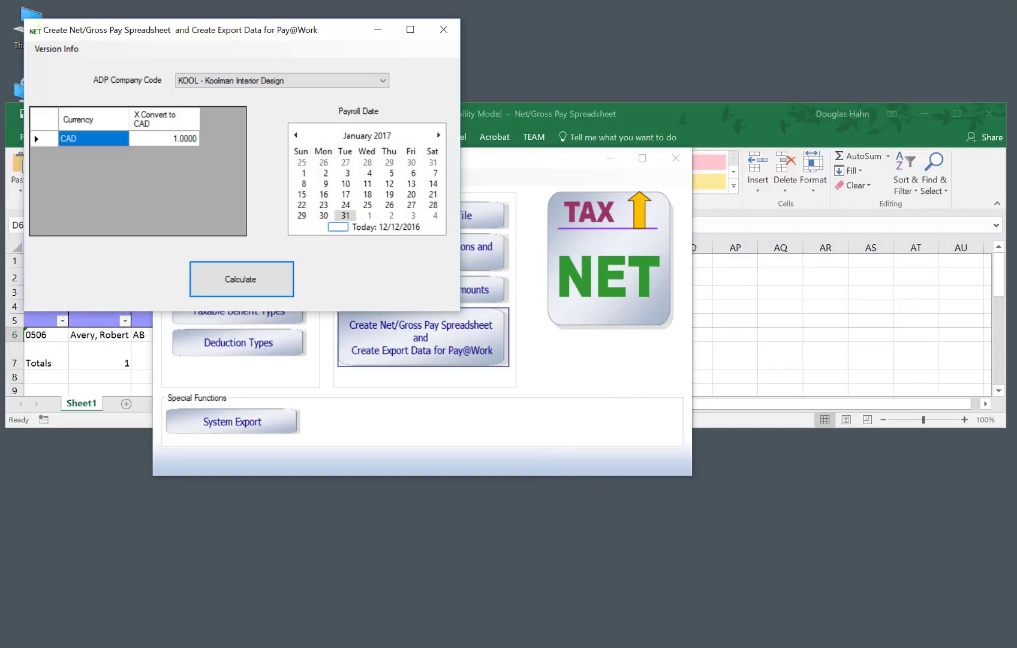
- Bring the second Net/Gross Pay Spreadsheet to the front in Excel and move it below the first one for comparison
left_click(545, 647)
left_click(497, 618)
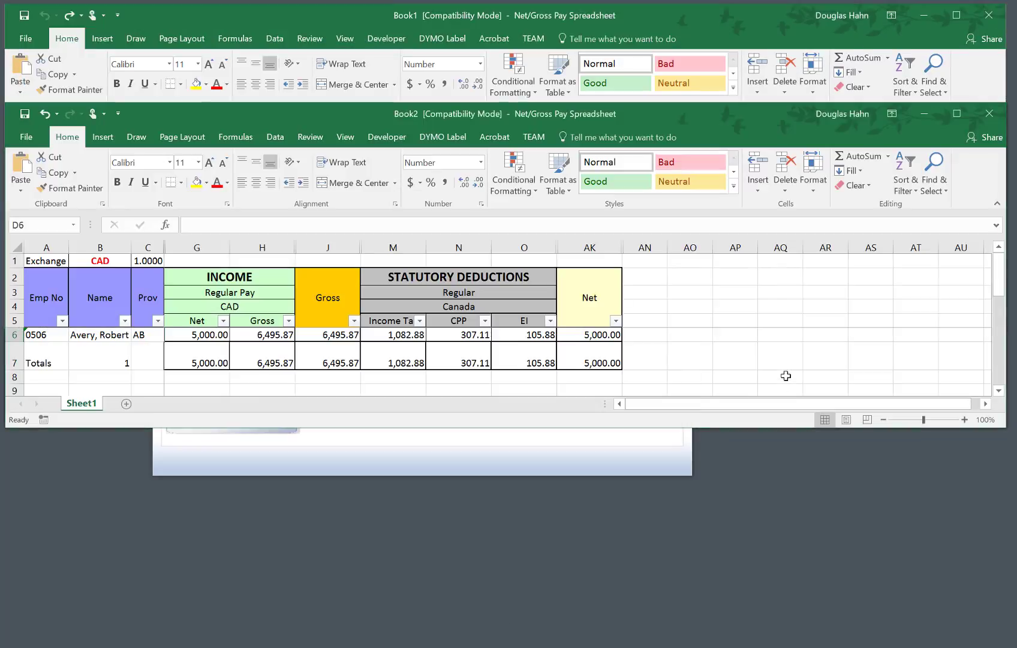
left_click(785, 375)
left_click_drag(748, 109, 747, 338)
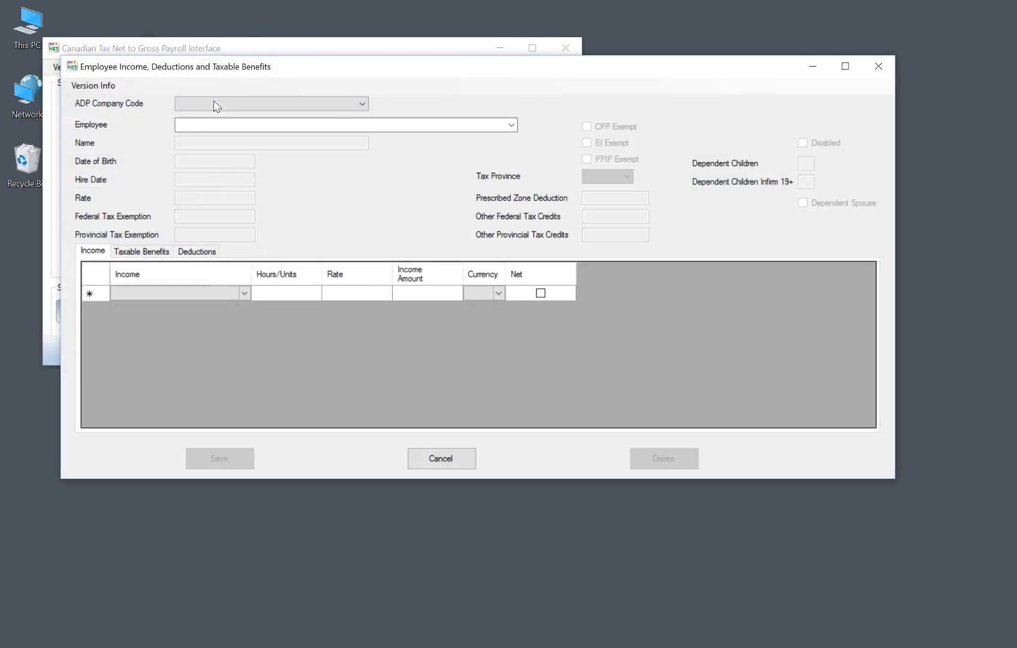
- Load the KOOL - Koolman Interior Design employee's record and add a SAFETY - Safety Boots taxable benefit
left_click(352, 103)
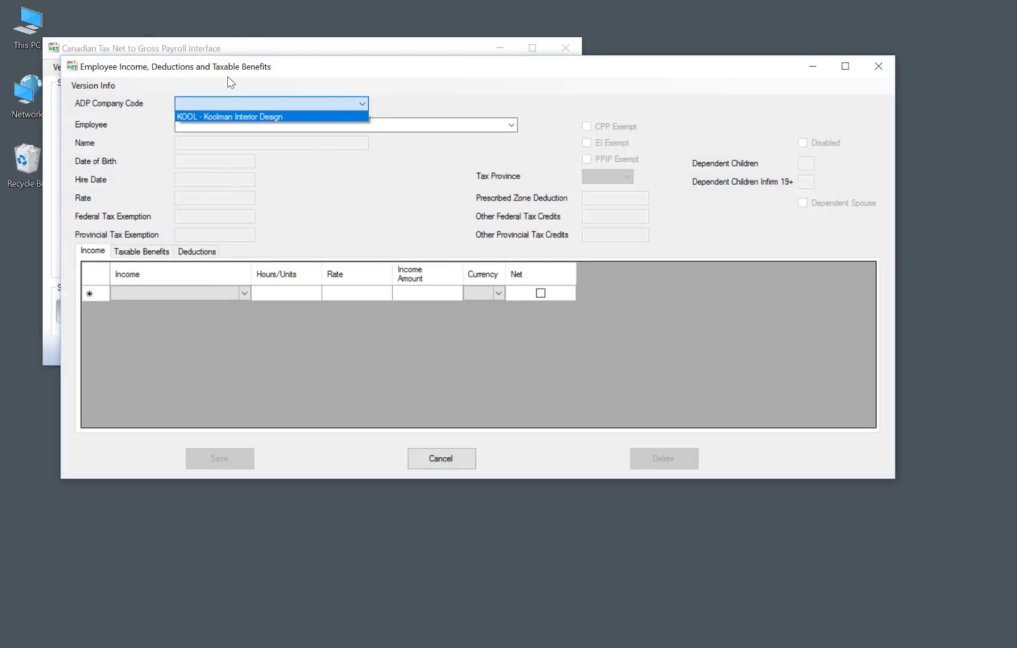
left_click(270, 116)
left_click(447, 124)
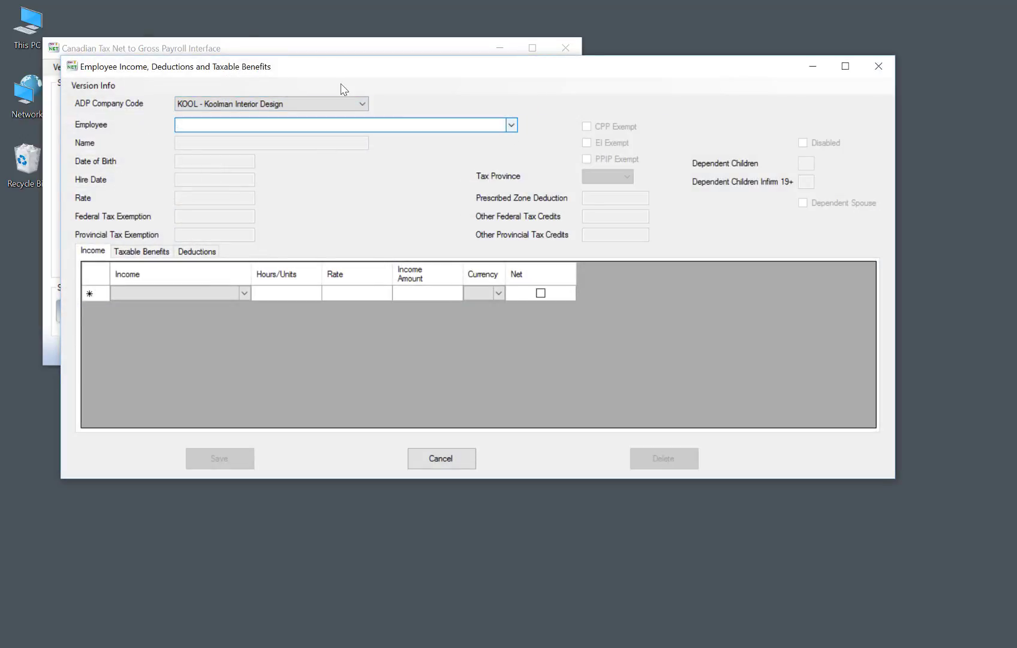
left_click(483, 136)
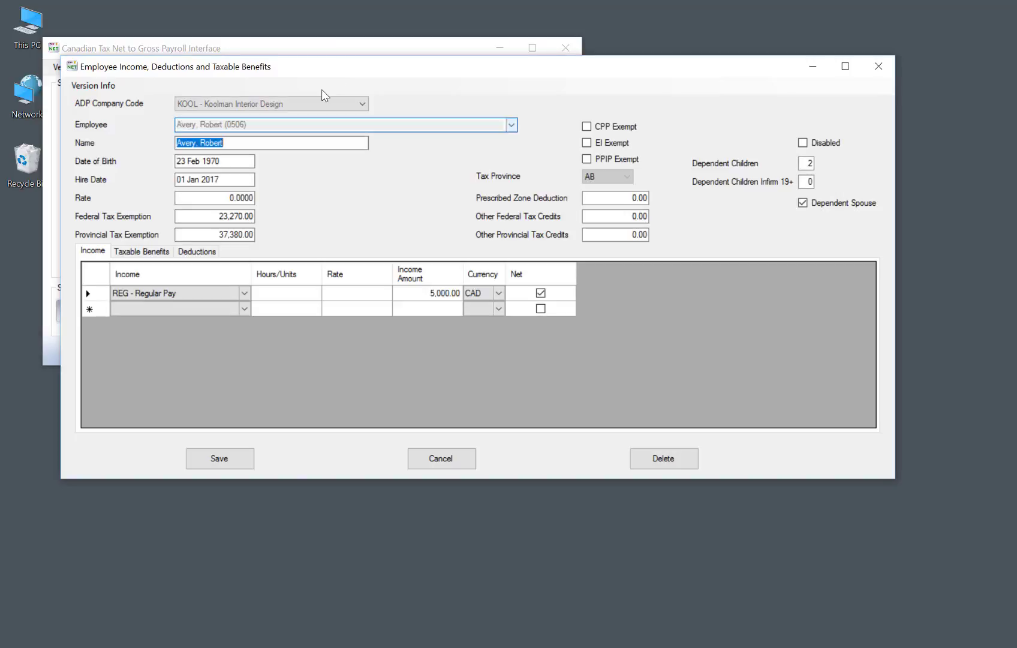
left_click(142, 252)
left_click(236, 293)
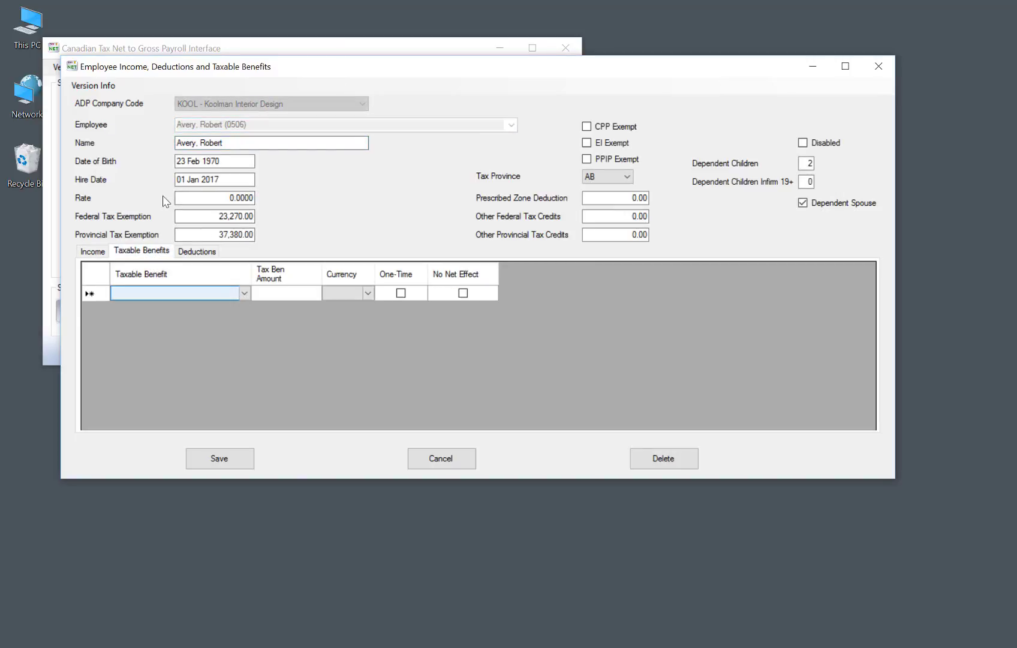
key("alt+Down")
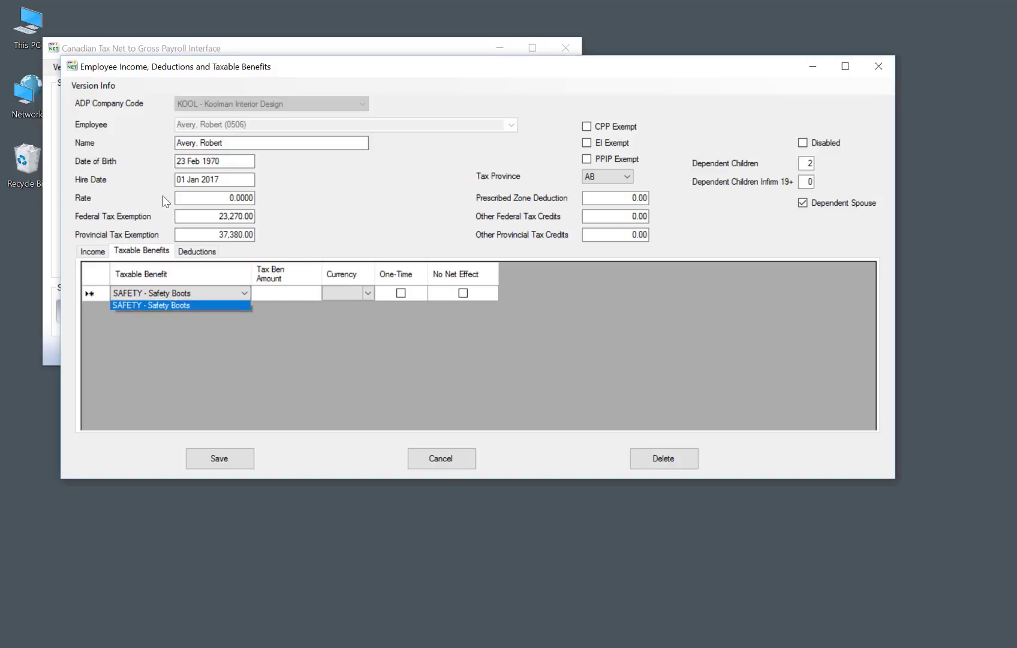
left_click(233, 302)
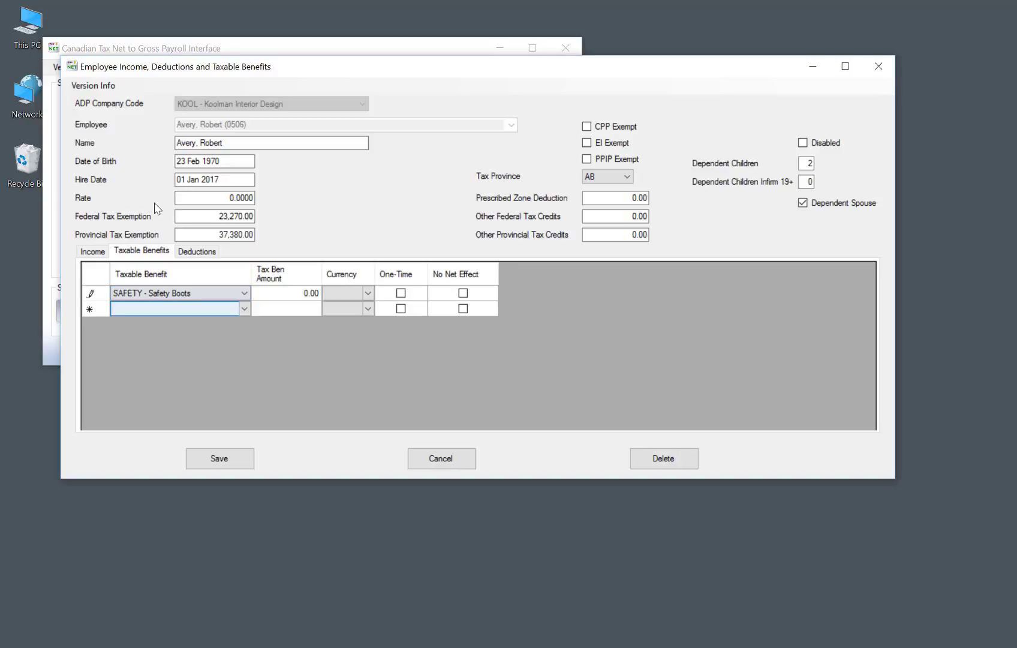
- Set the Safety Boots taxable benefit to 50 in CAD and save the employee's record
left_click(303, 295)
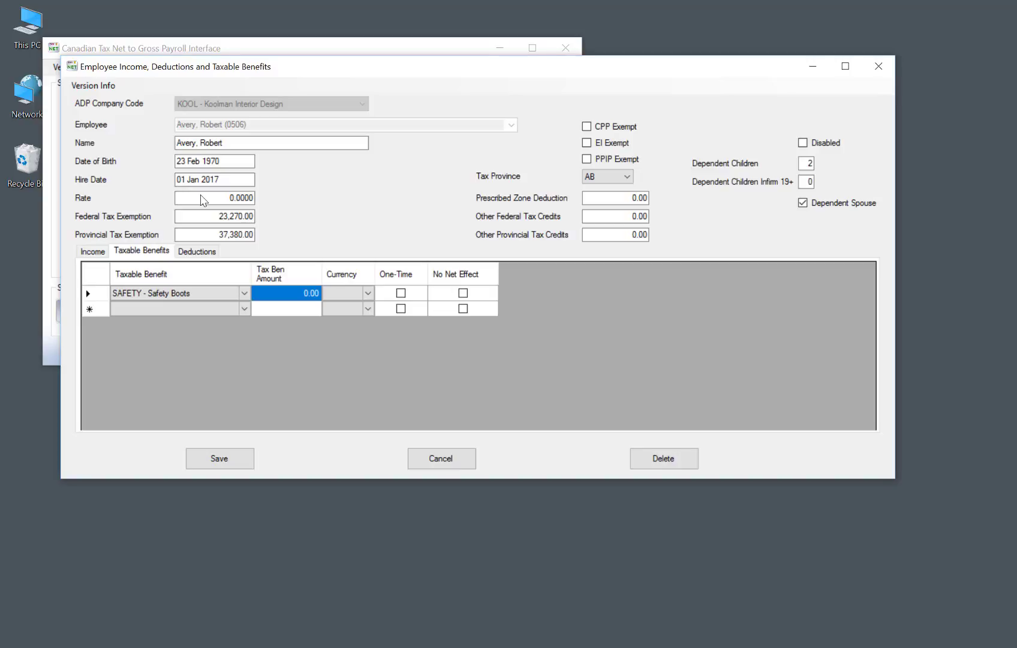
type("50")
left_click(369, 295)
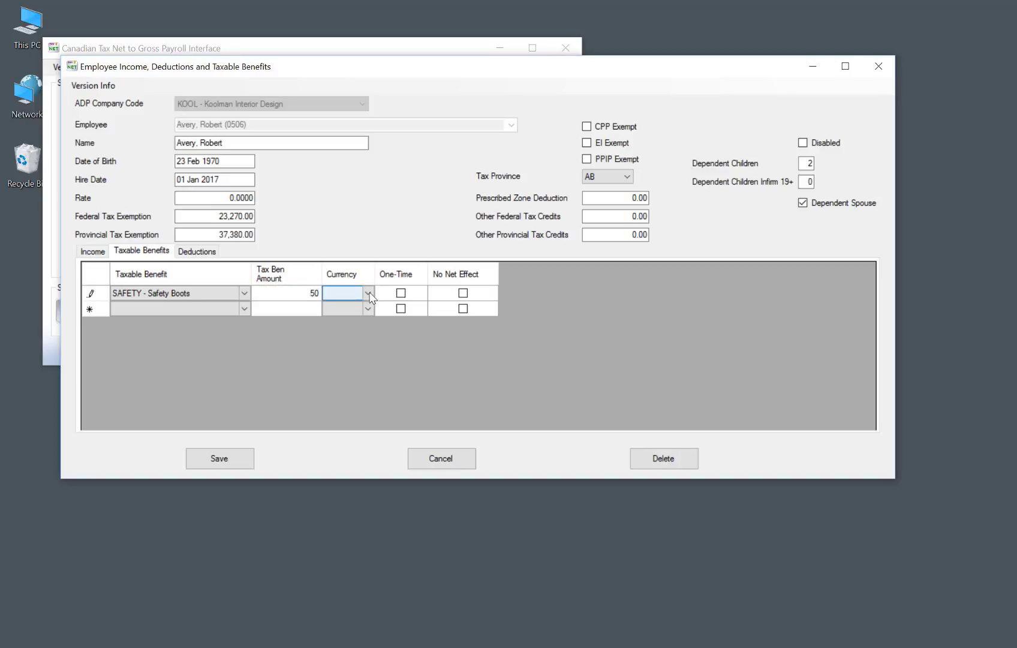
left_click(246, 200)
left_click(366, 292)
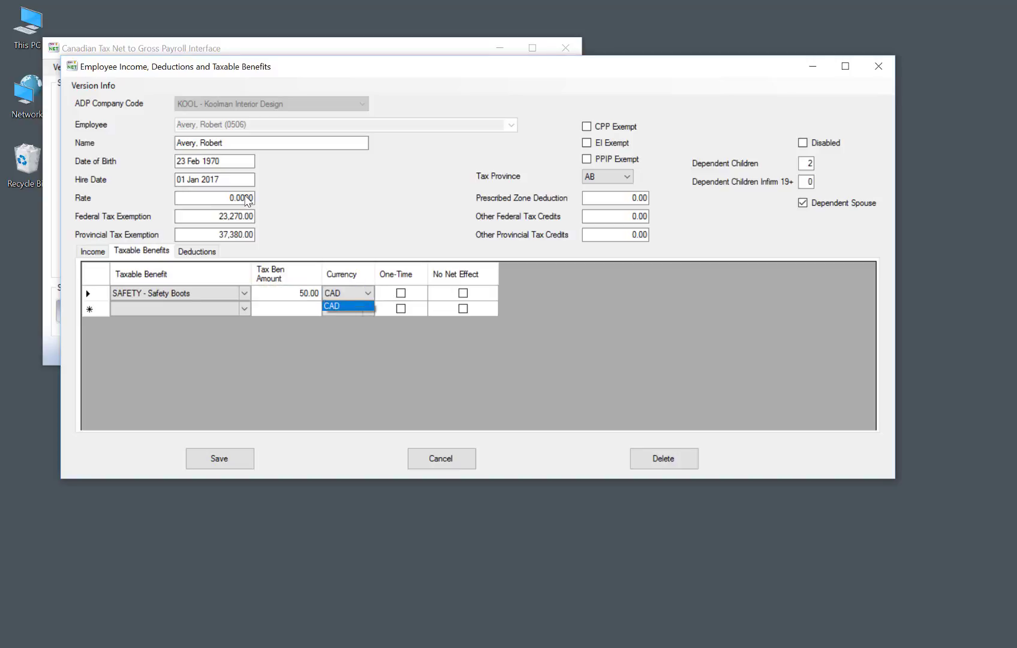
left_click(358, 303)
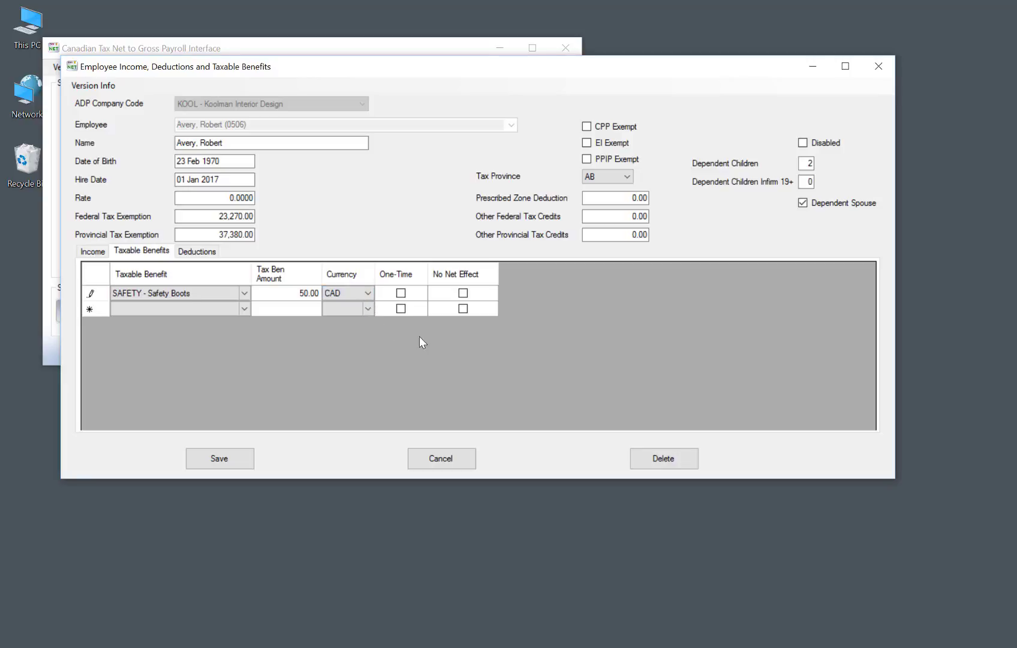
left_click(205, 457)
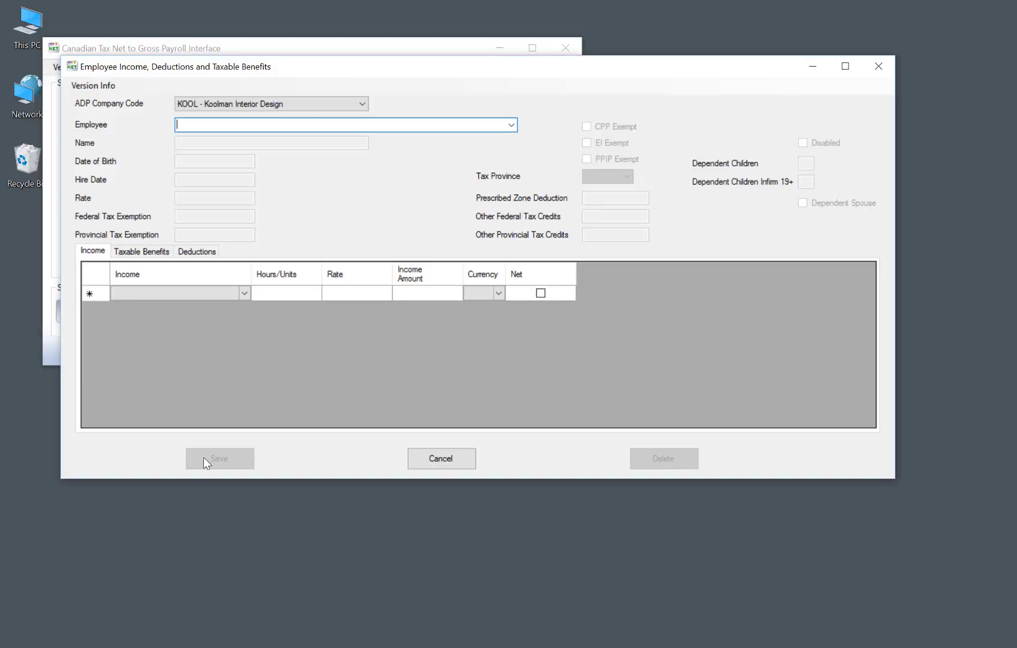
- Recalculate KOOL's net/gross pay spreadsheet and export data with the Safety Boots benefit included, using payroll date January 31, 2017, and open the spreadsheet
left_click(879, 66)
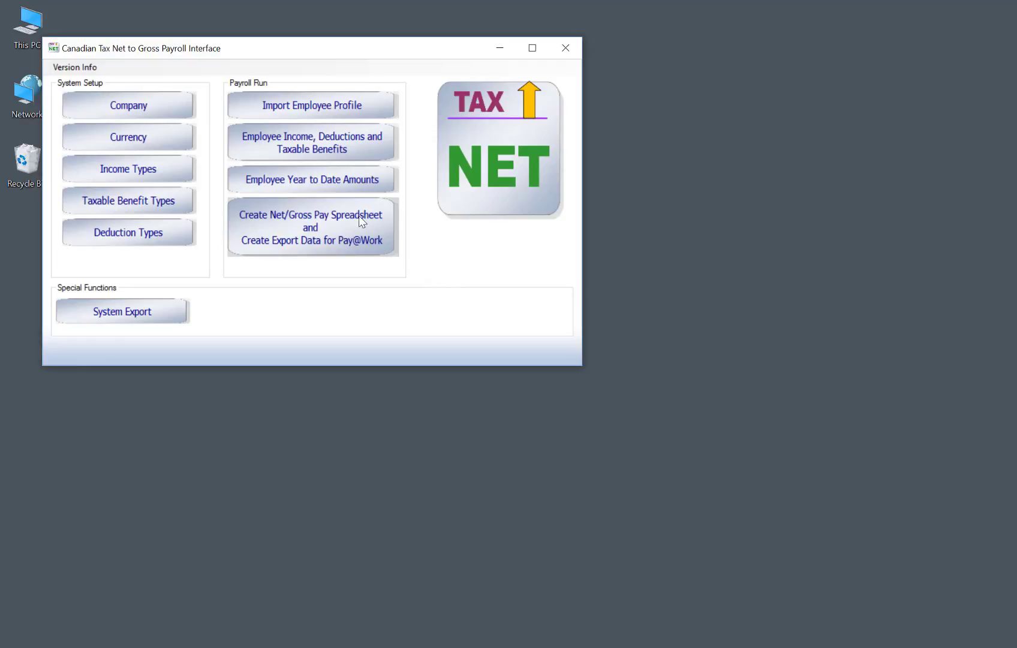
left_click(363, 221)
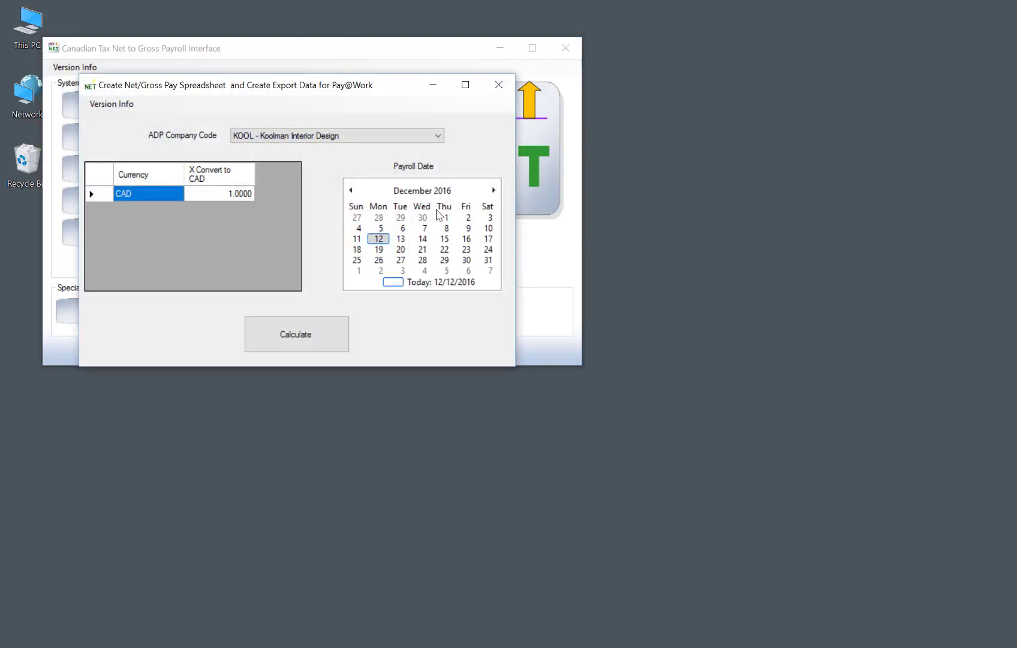
left_click(493, 190)
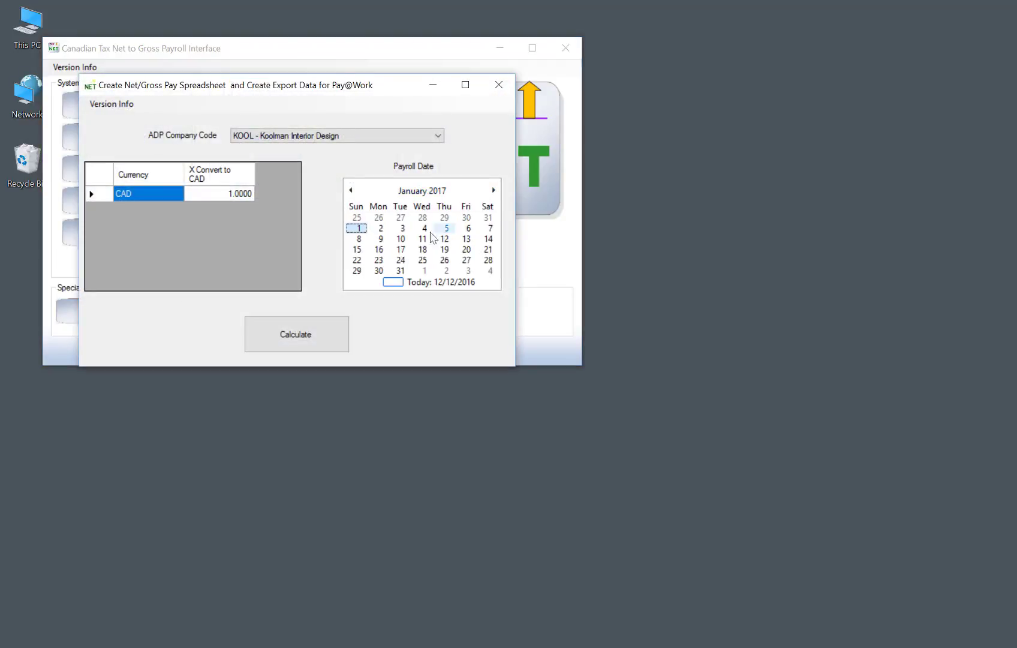
left_click(401, 270)
left_click(295, 339)
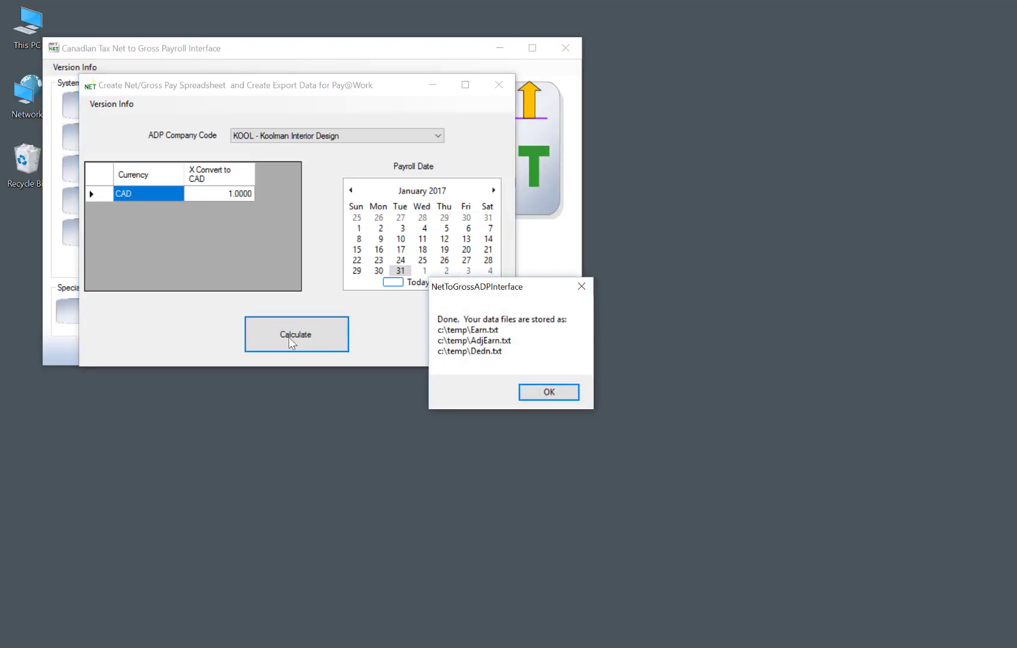
left_click(568, 391)
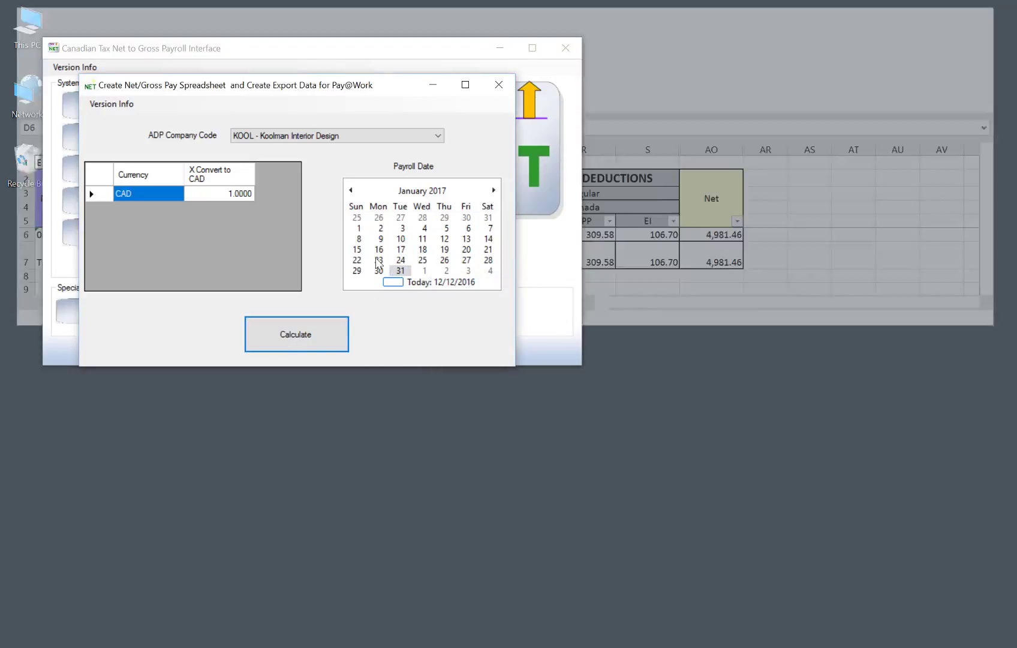
left_click(686, 12)
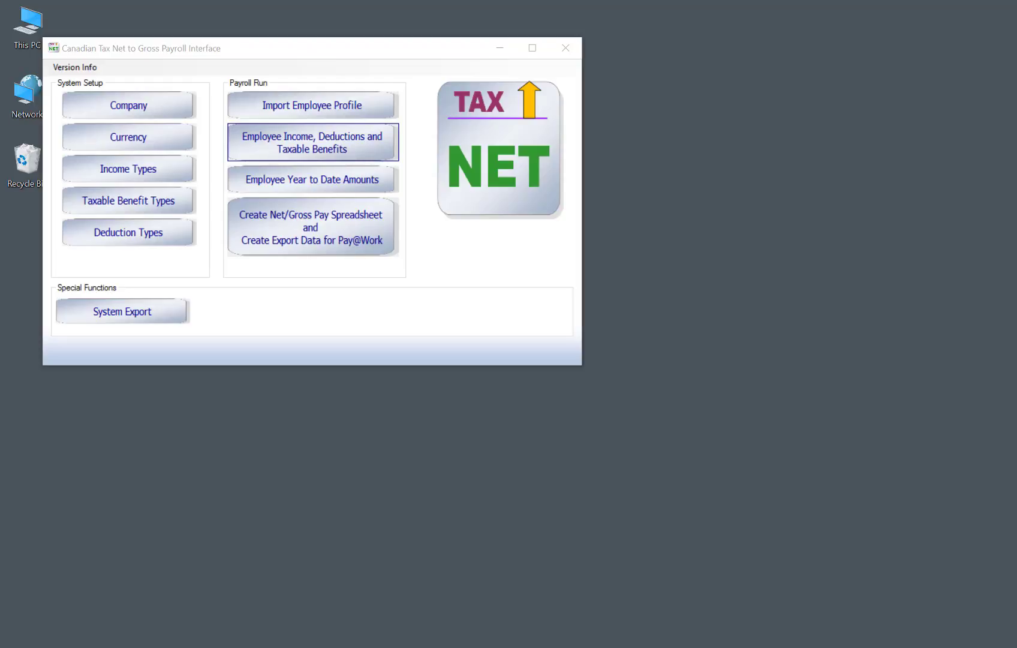
- Mark the Safety Boots taxable benefit as No Net Effect in the KOOL employee's record, save it and close the form
left_click(353, 135)
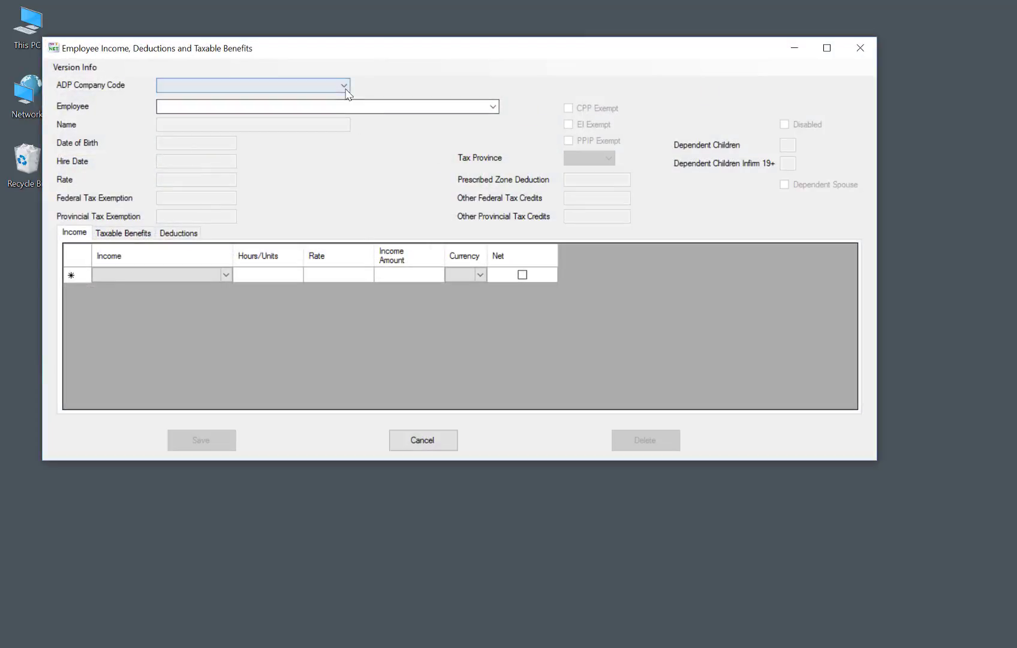
left_click(344, 86)
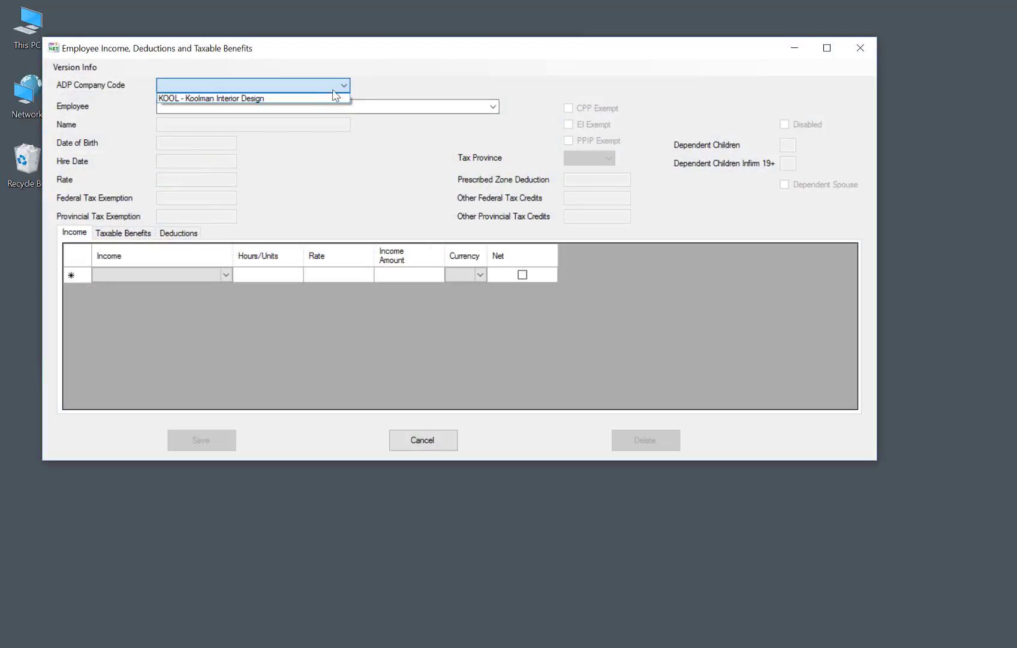
left_click(211, 98)
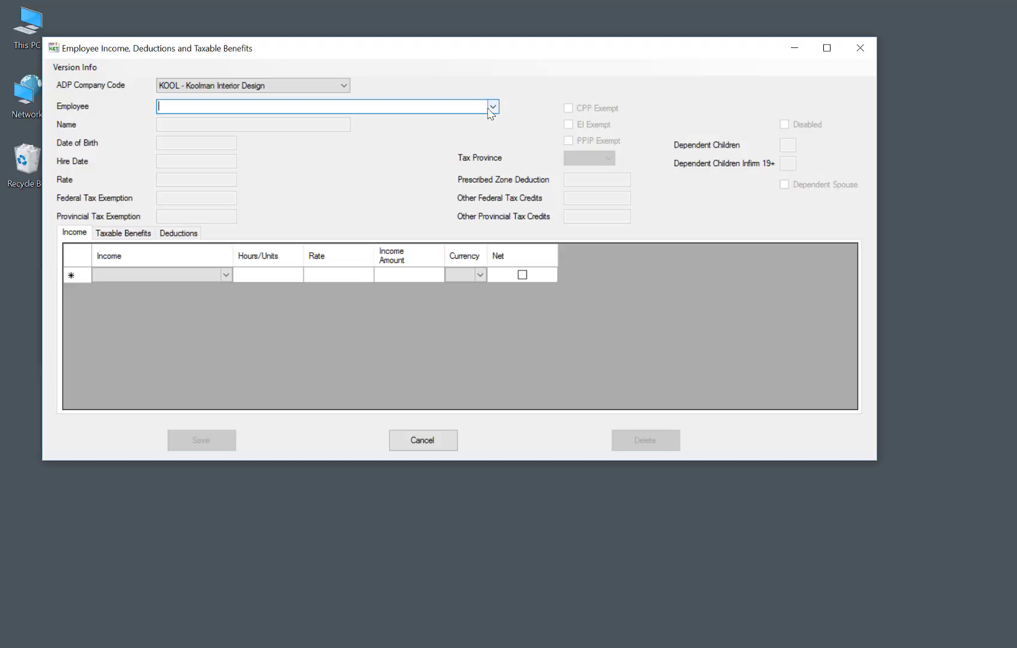
left_click(493, 106)
left_click(461, 117)
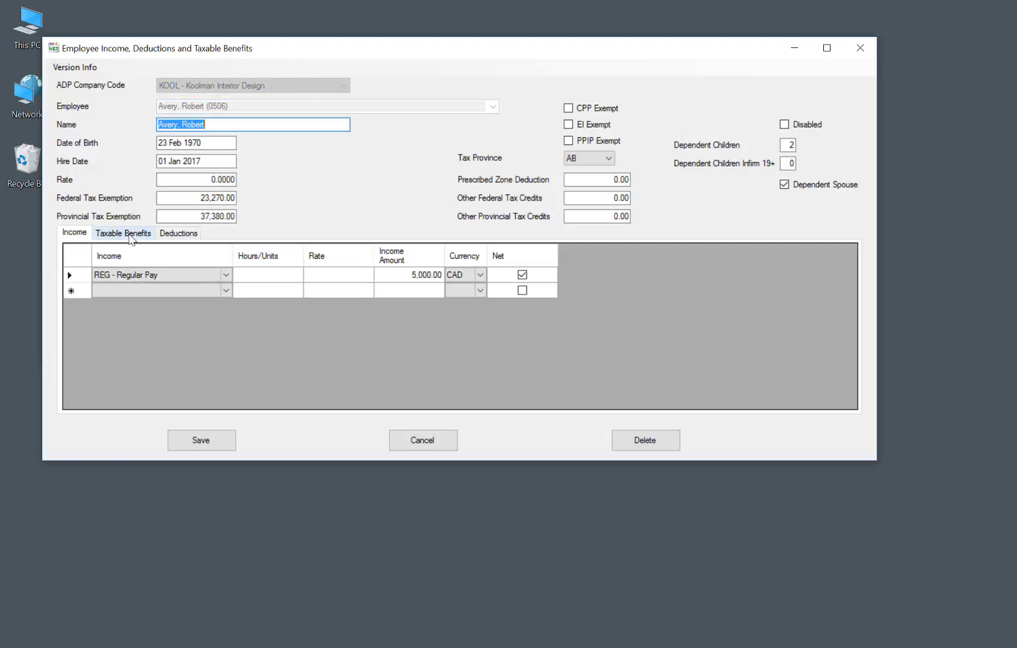
left_click(127, 233)
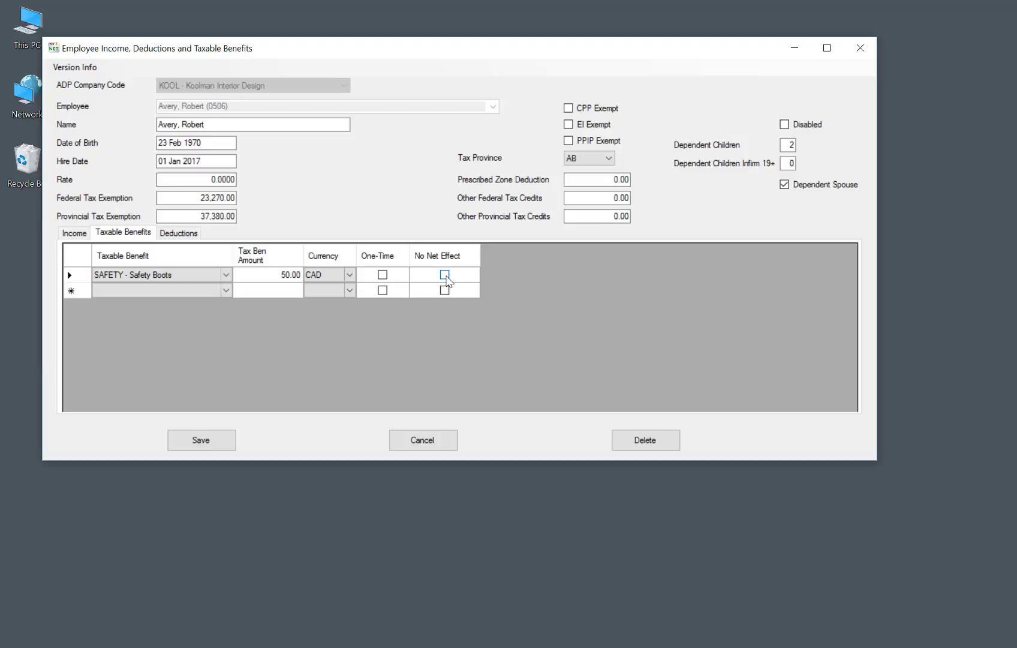
left_click(444, 275)
left_click(223, 442)
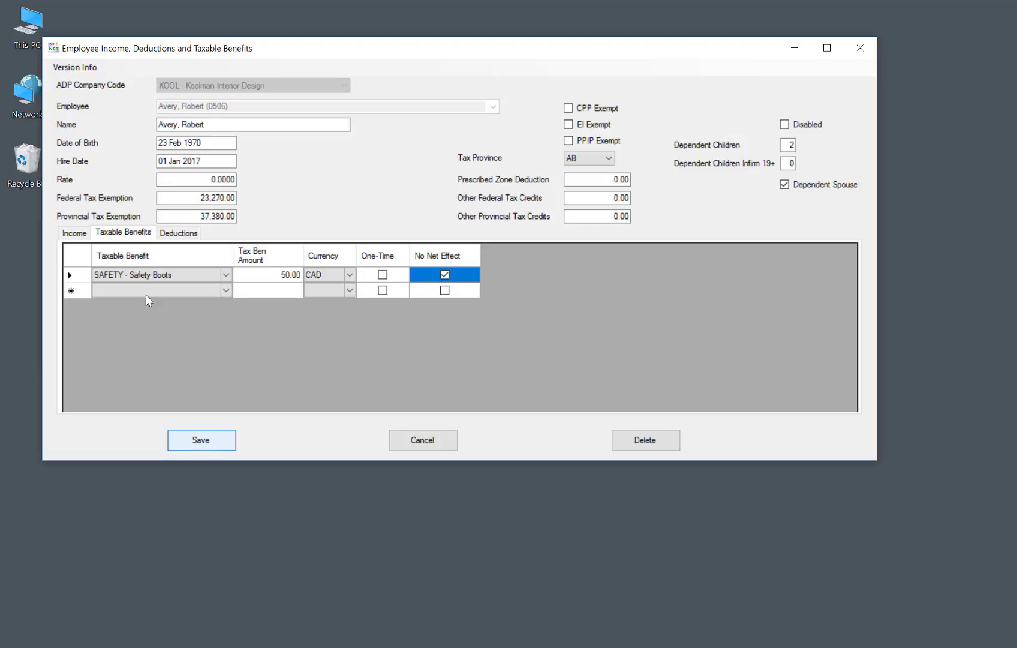
left_click(863, 55)
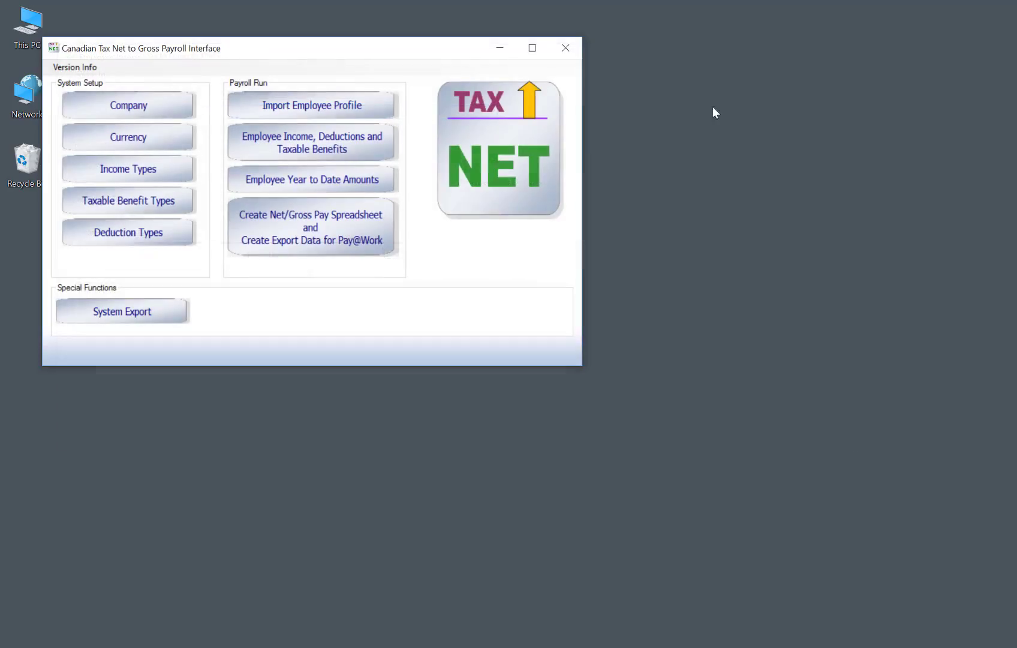
- Recalculate KOOL's pay spreadsheet and export data for January 31, 2017, and review its income, deduction and net columns
left_click(369, 214)
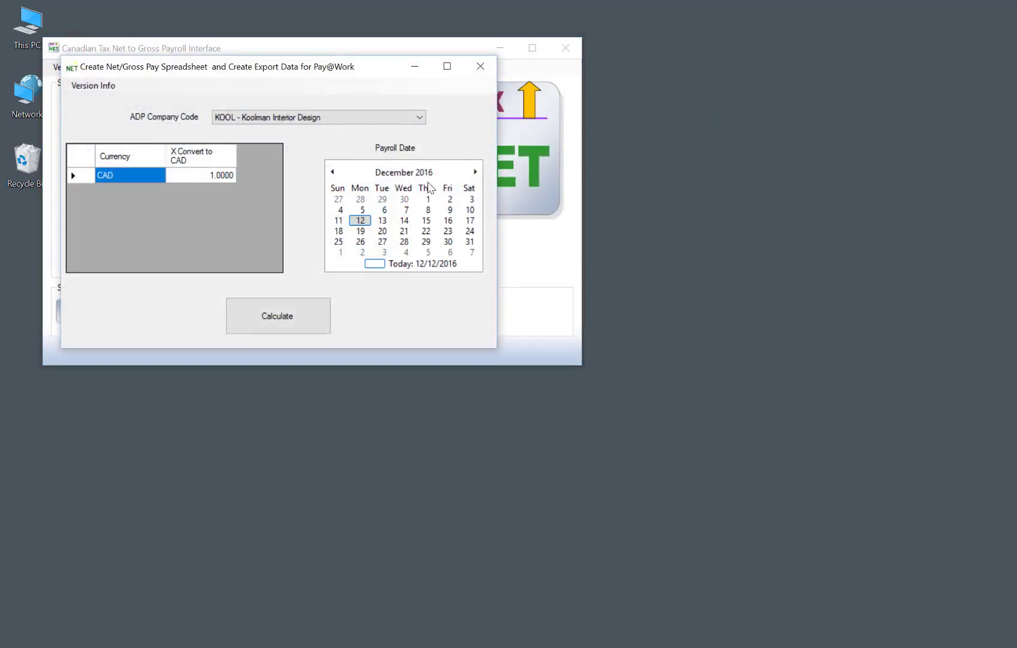
left_click(474, 172)
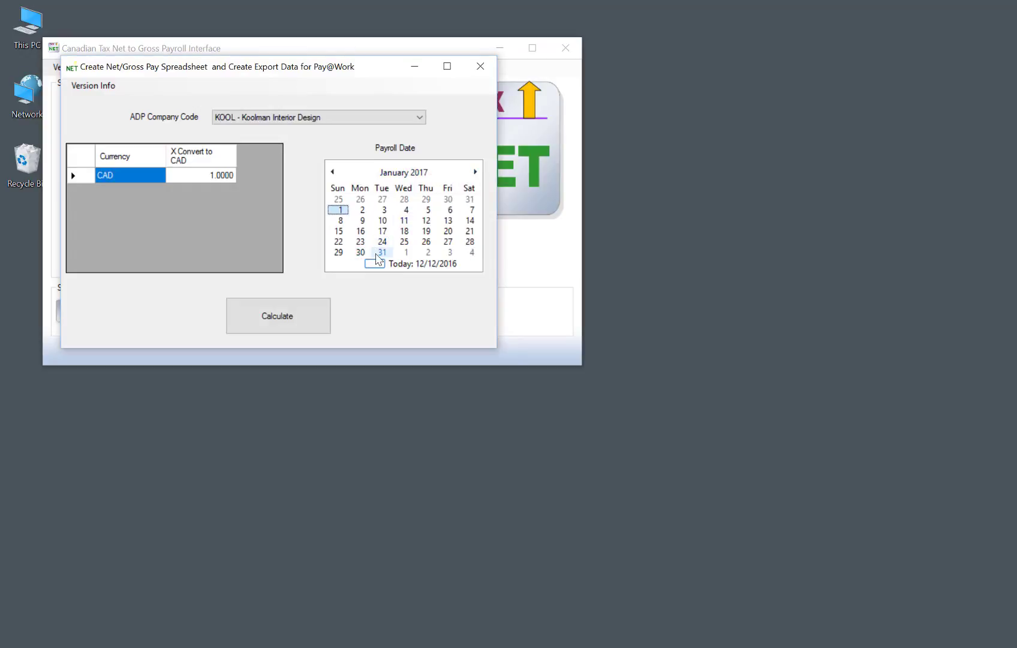
left_click(382, 252)
left_click(301, 318)
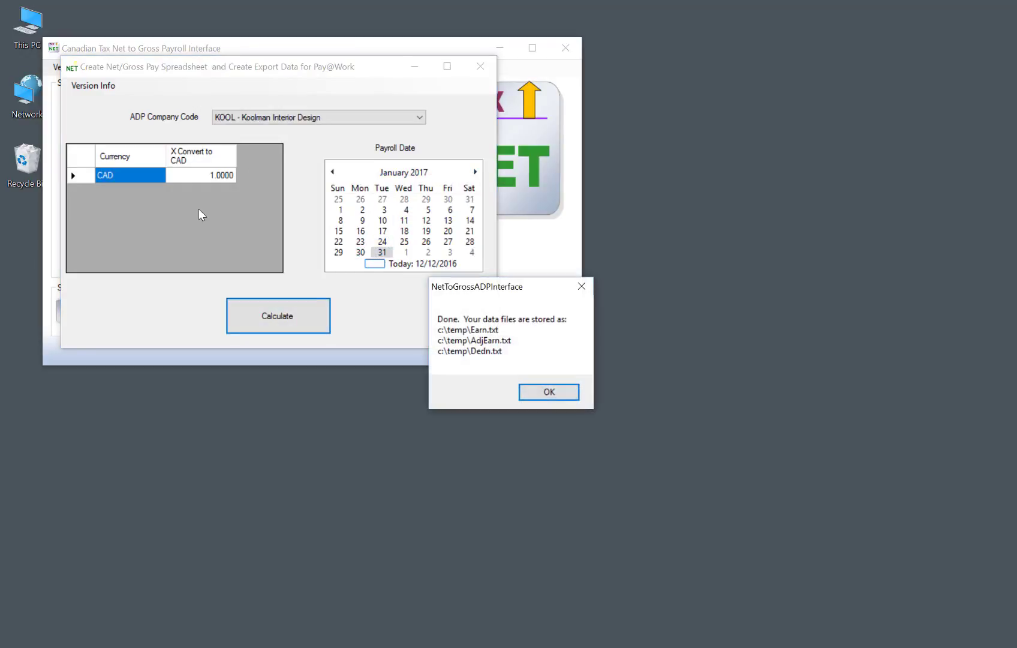
left_click(527, 395)
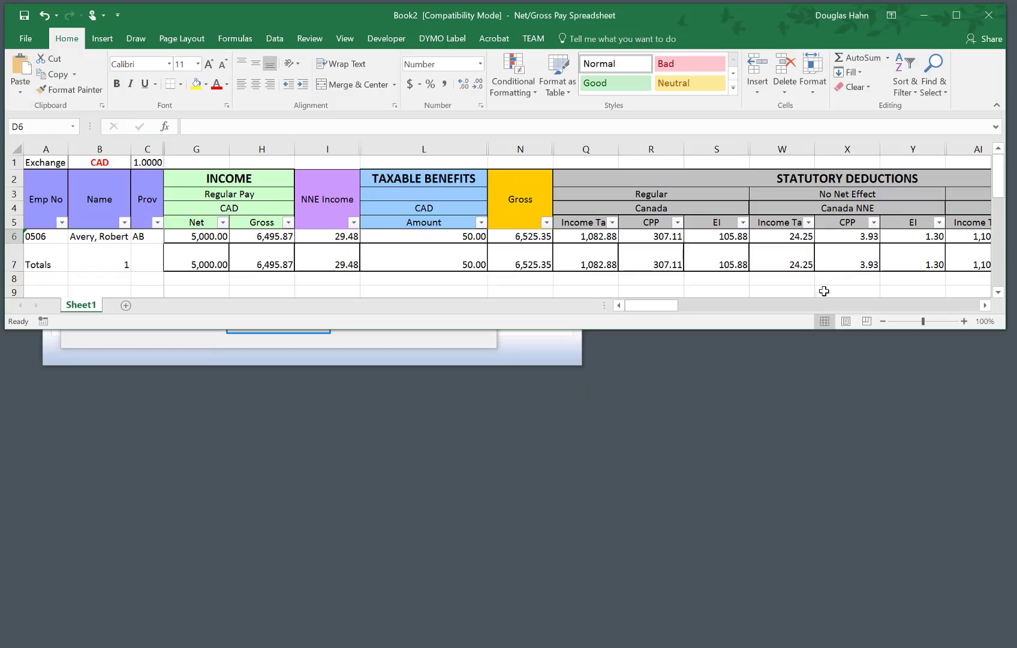
left_click(914, 307)
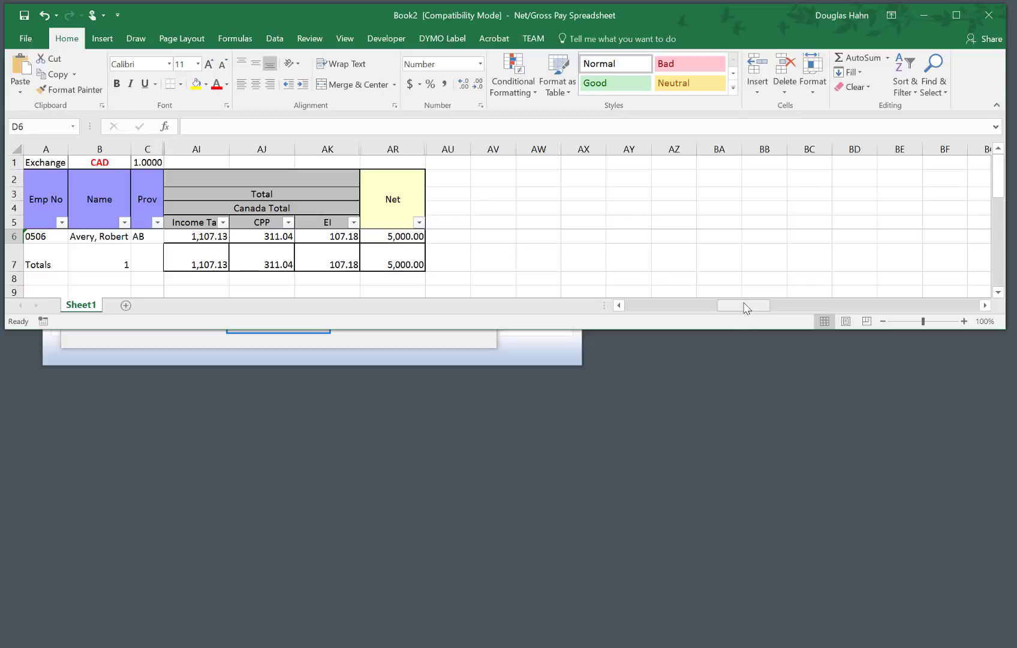
left_click_drag(719, 309, 645, 305)
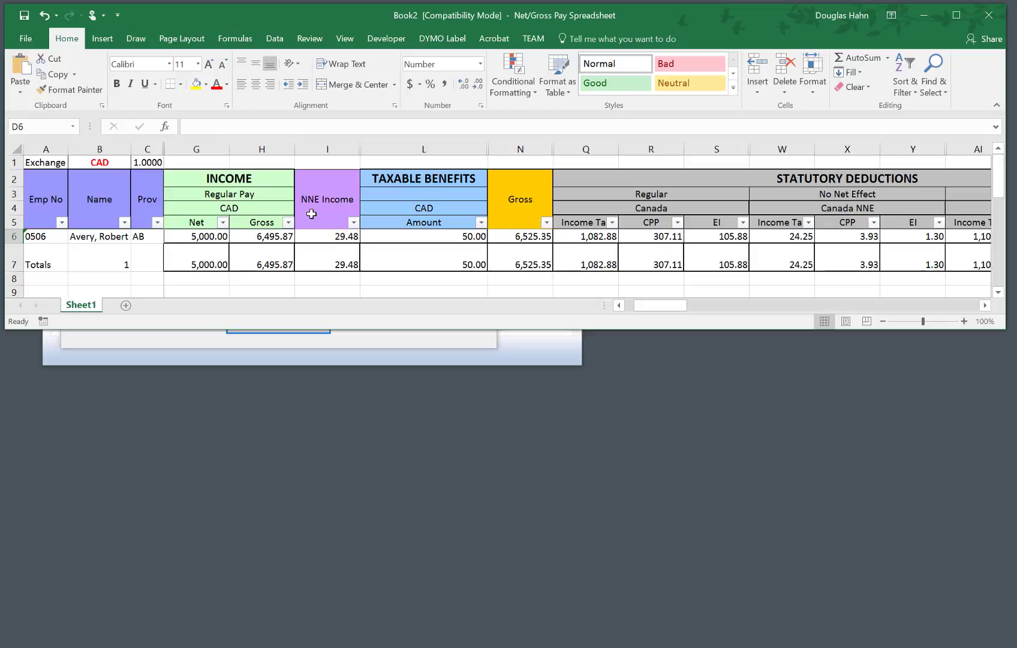
left_click(985, 305)
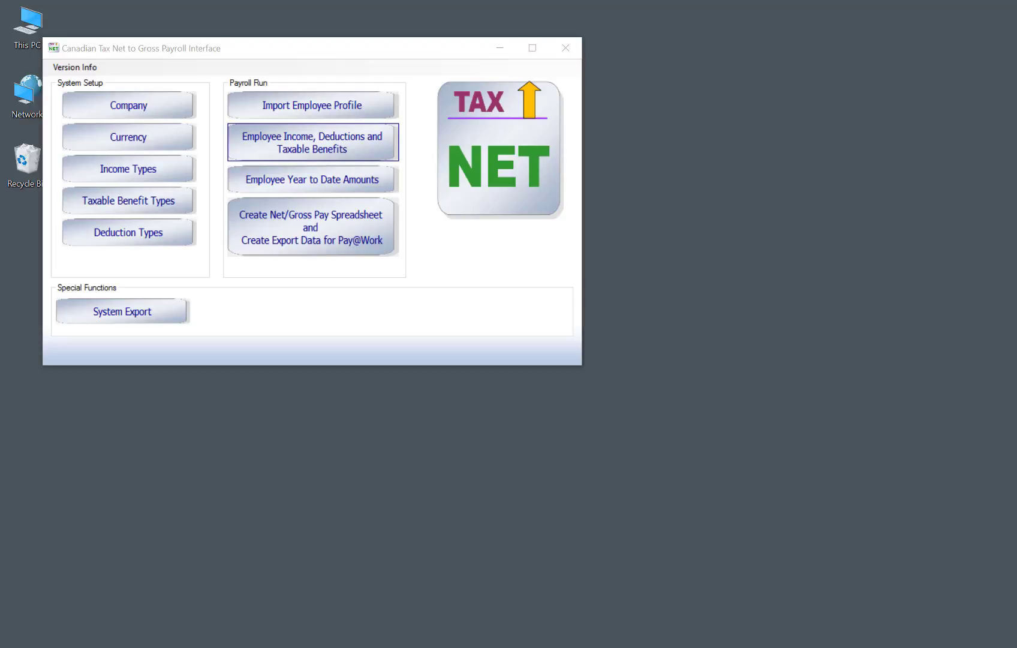
- Load the KOOL - Koolman Interior Design employee's record and add a HOUSE - Housing deduction
left_click(300, 150)
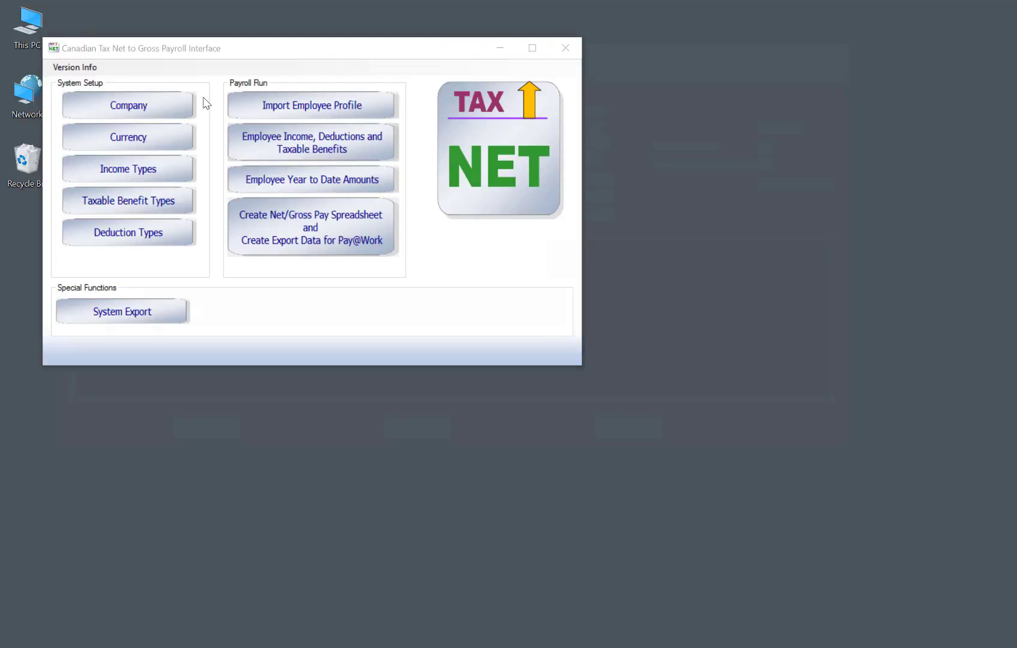
left_click(345, 86)
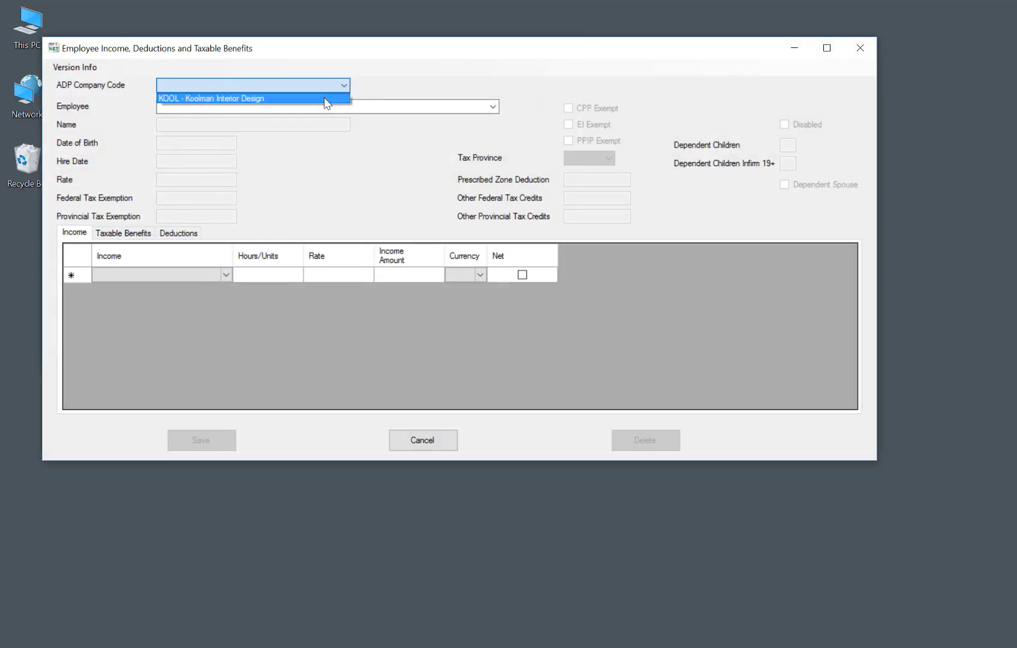
left_click(327, 101)
left_click(492, 106)
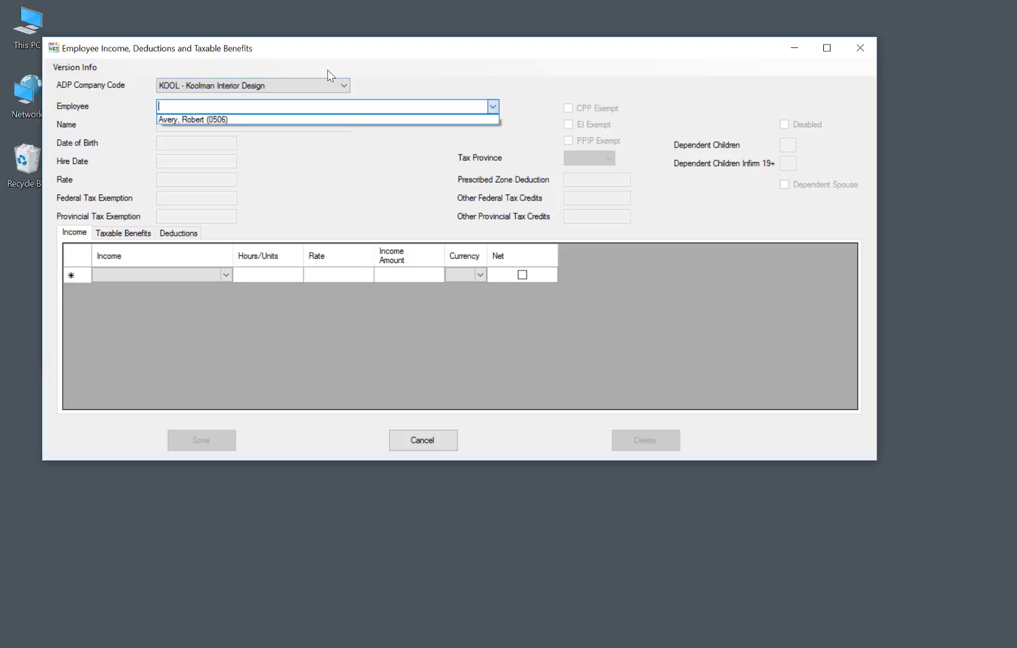
left_click(471, 121)
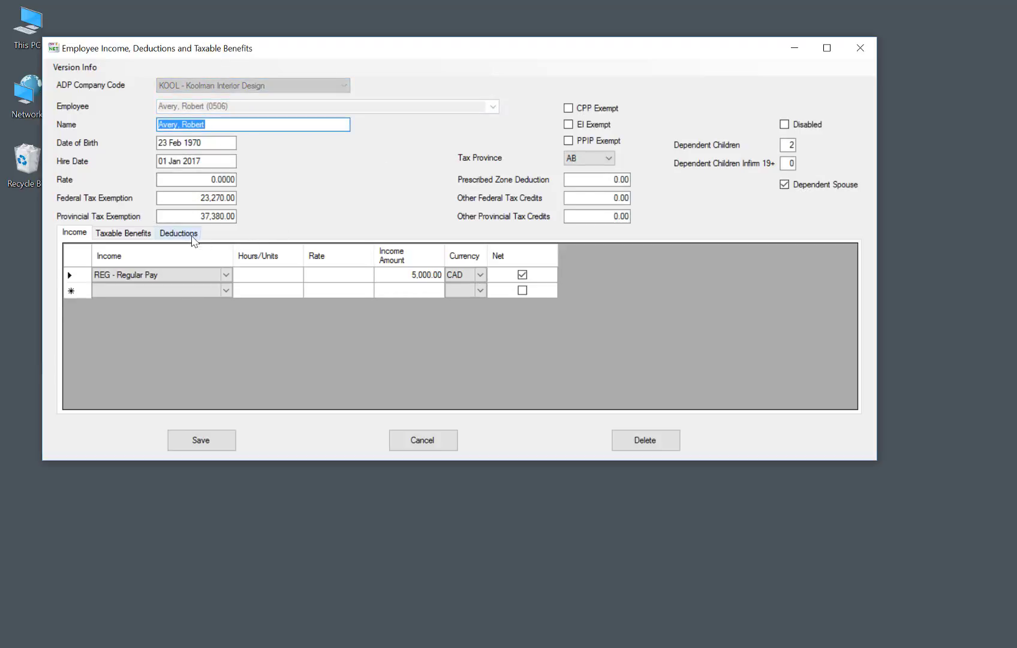
left_click(185, 233)
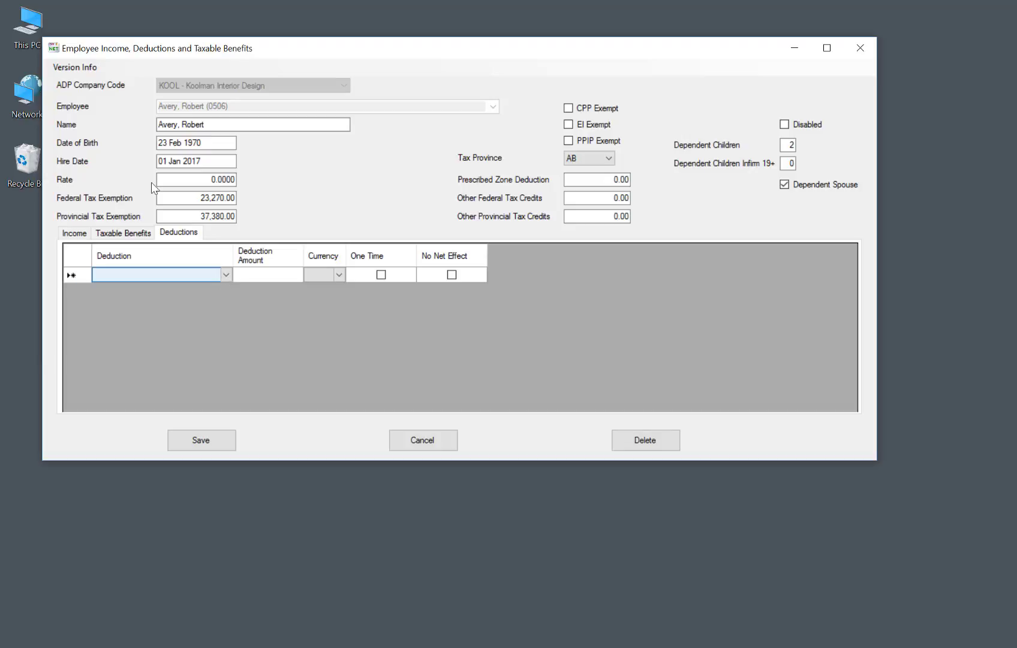
key("F4")
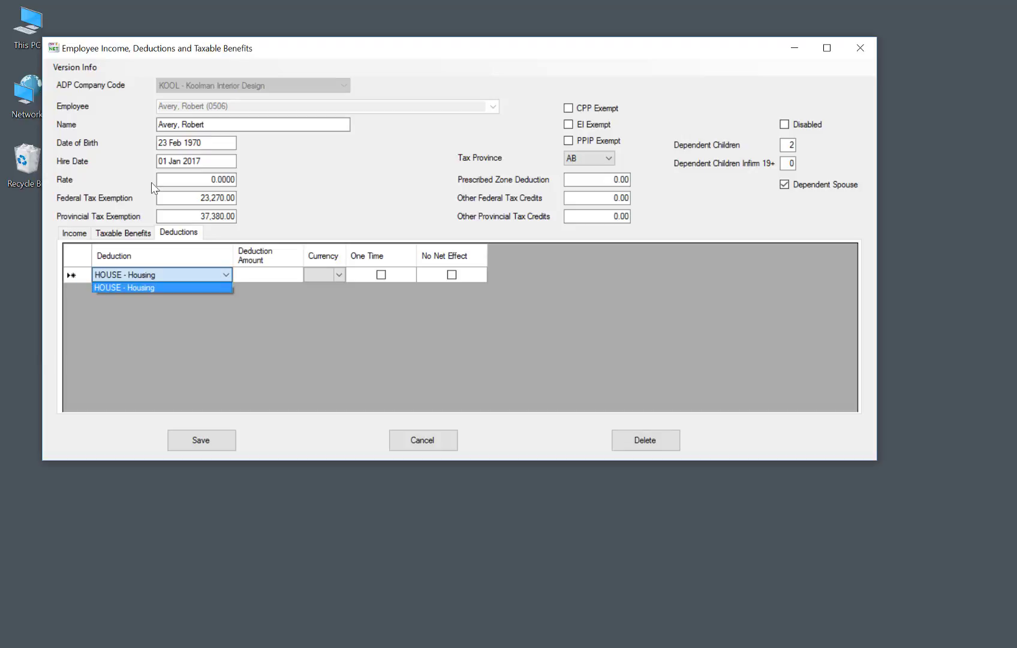
left_click(208, 289)
- Set the Housing deduction to 800 in CAD, save the employee's record and close the form
left_click(262, 277)
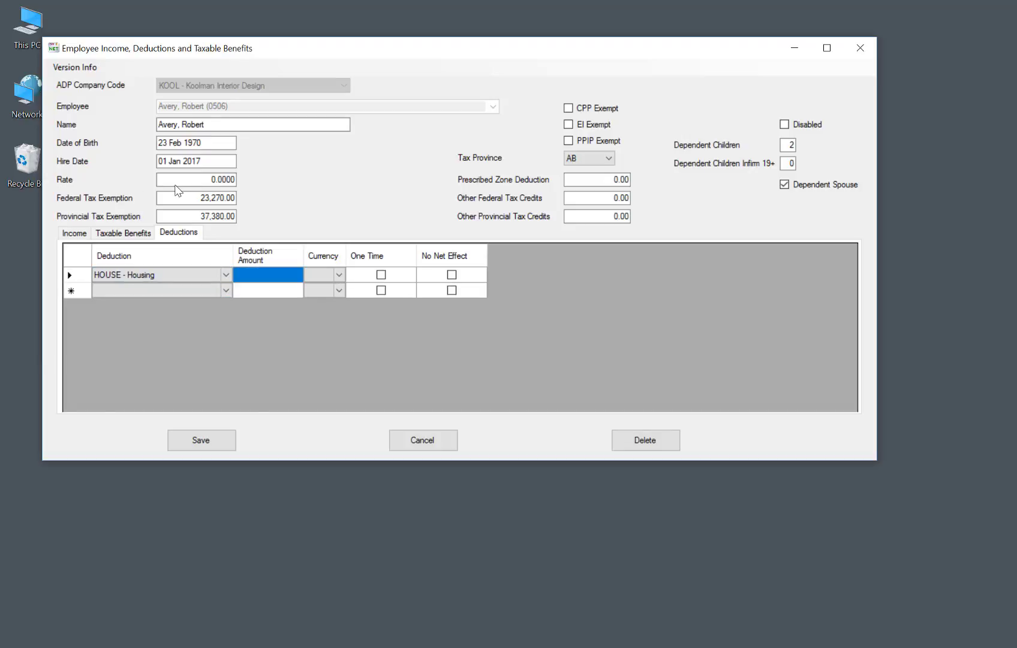
type("800")
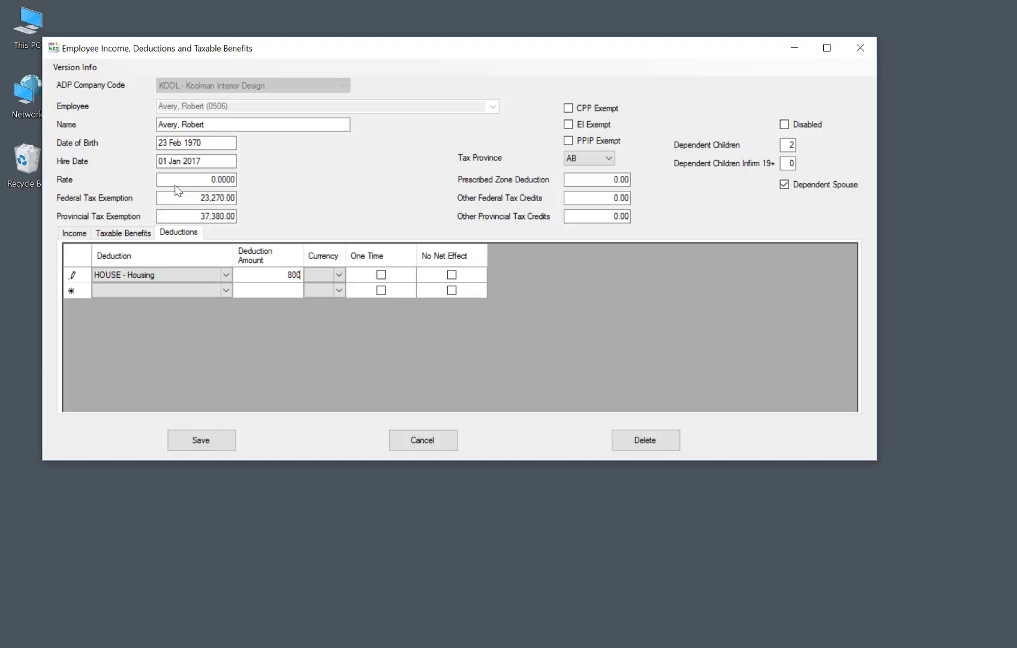
left_click(327, 274)
left_click(340, 275)
left_click(328, 287)
left_click(204, 443)
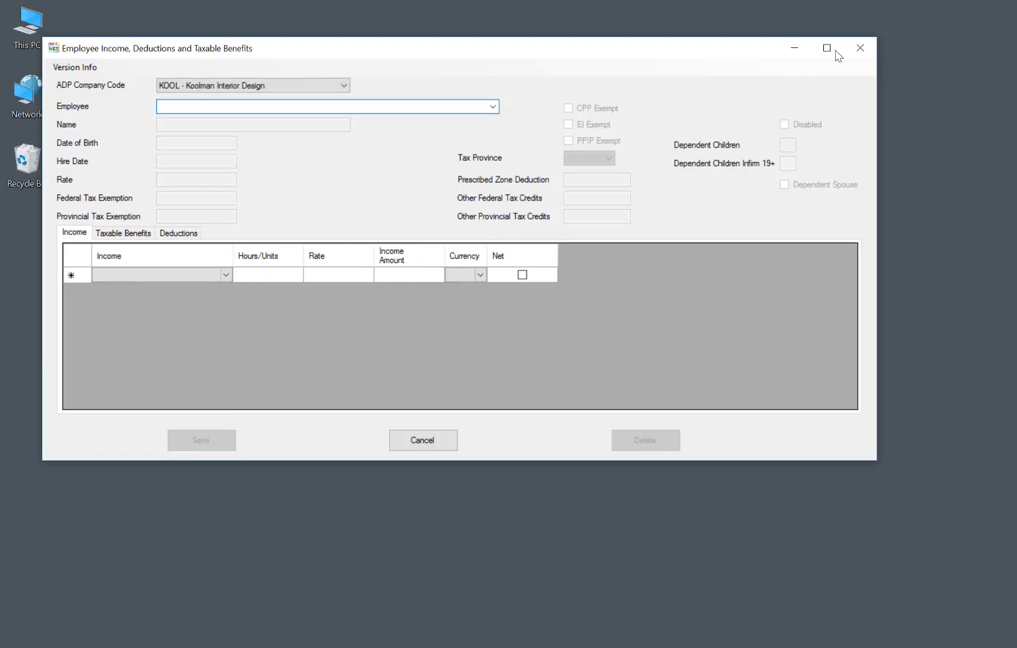
left_click(860, 48)
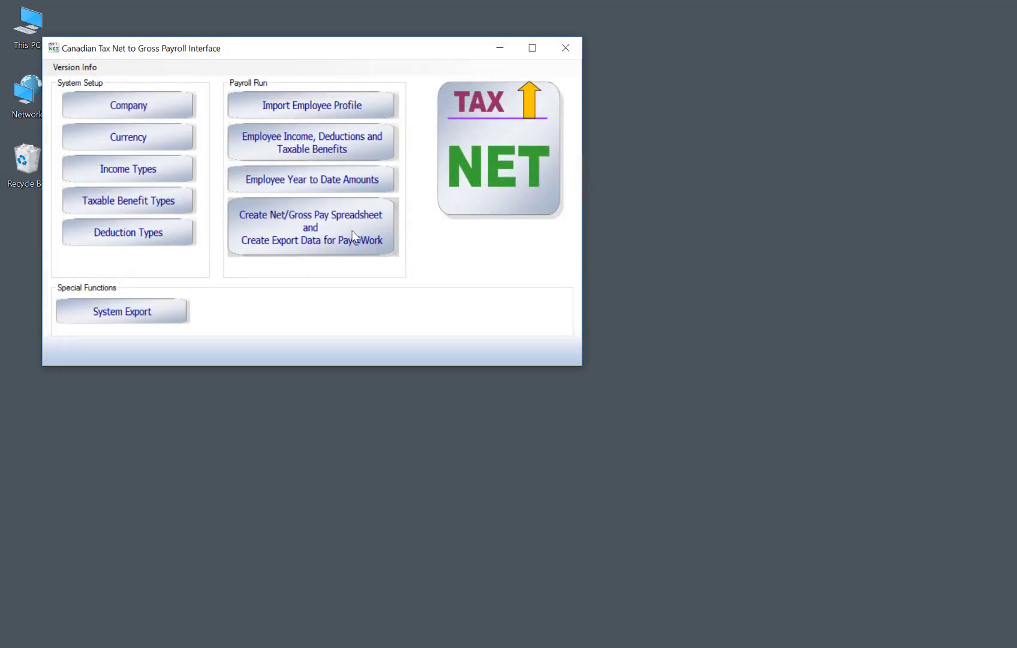
- Recalculate the net/gross pay spreadsheet and export data for KOOL with the Housing deduction included, using payroll date January 31, 2017
left_click(340, 231)
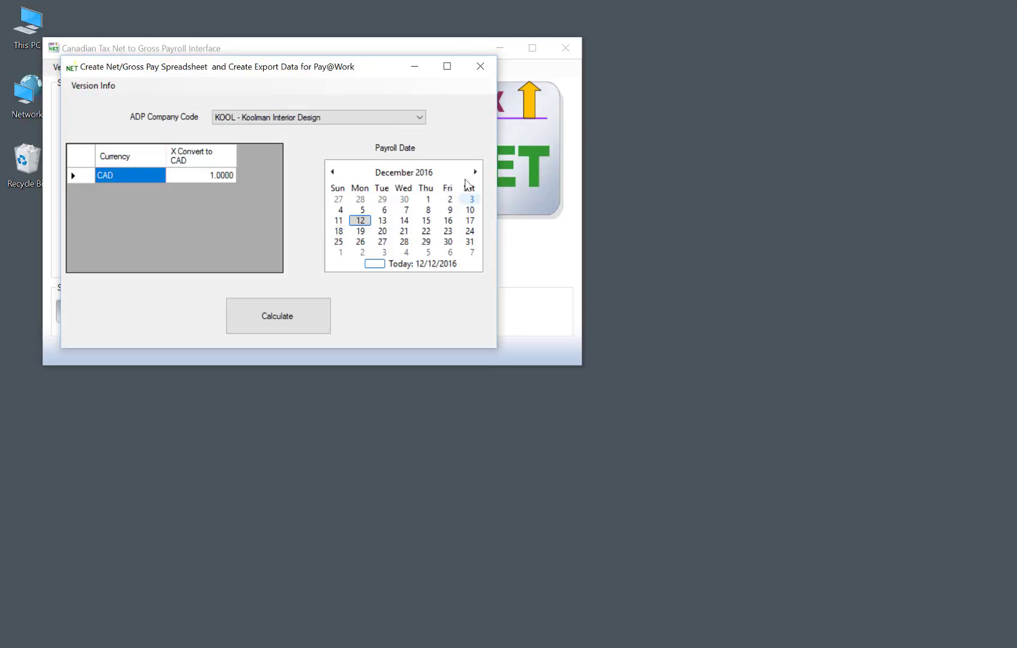
left_click(475, 172)
left_click(382, 252)
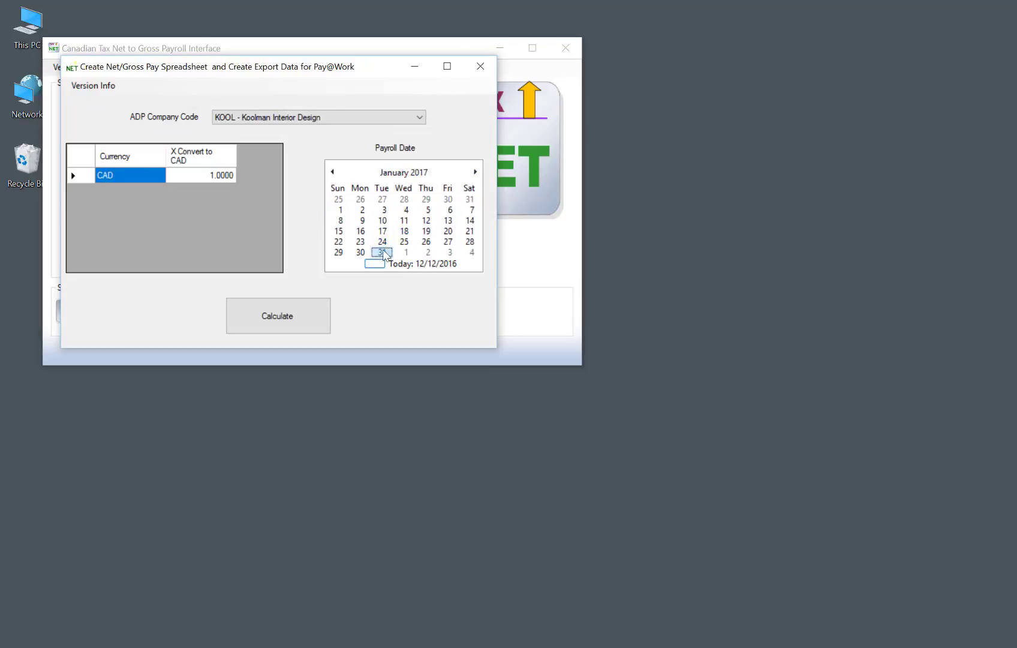
left_click(279, 322)
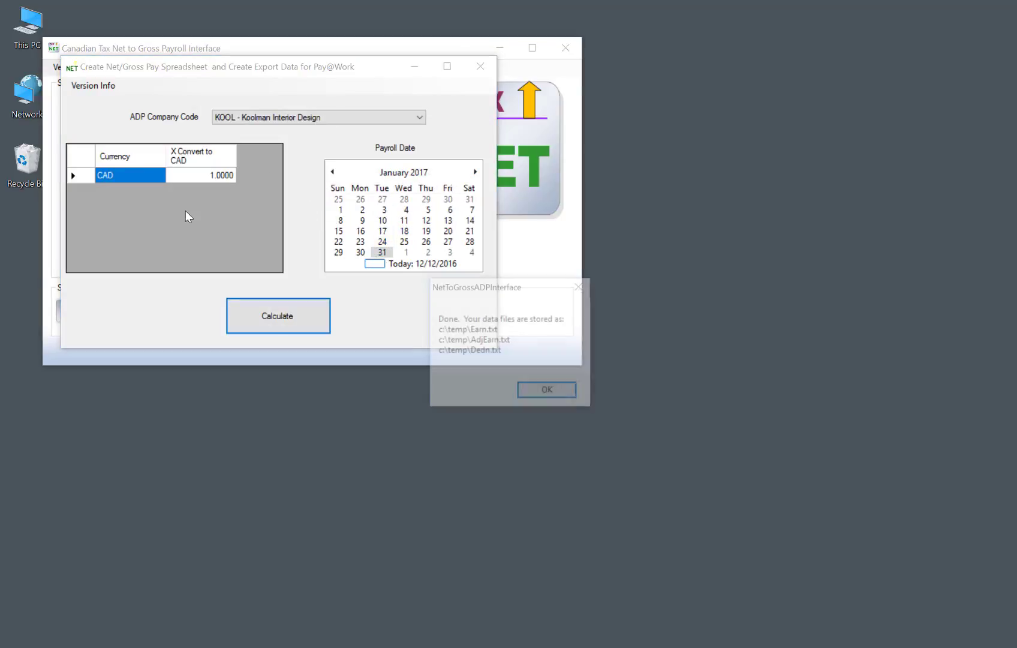
left_click(547, 391)
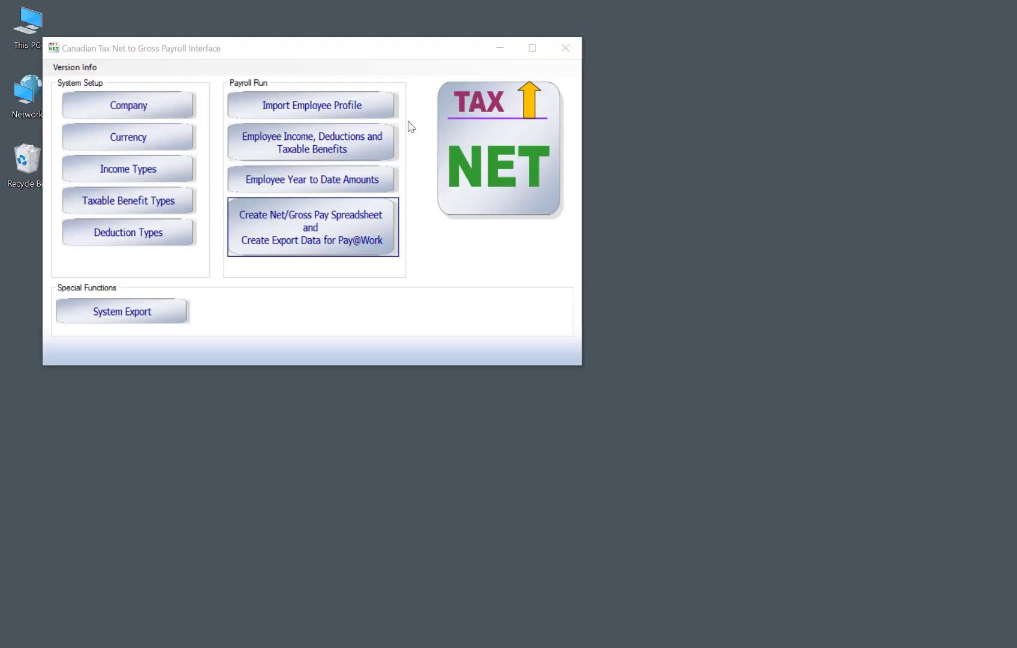
- Load the KOOL - Koolman Interior Design employee's income and deductions record and bring up its deductions
left_click(341, 144)
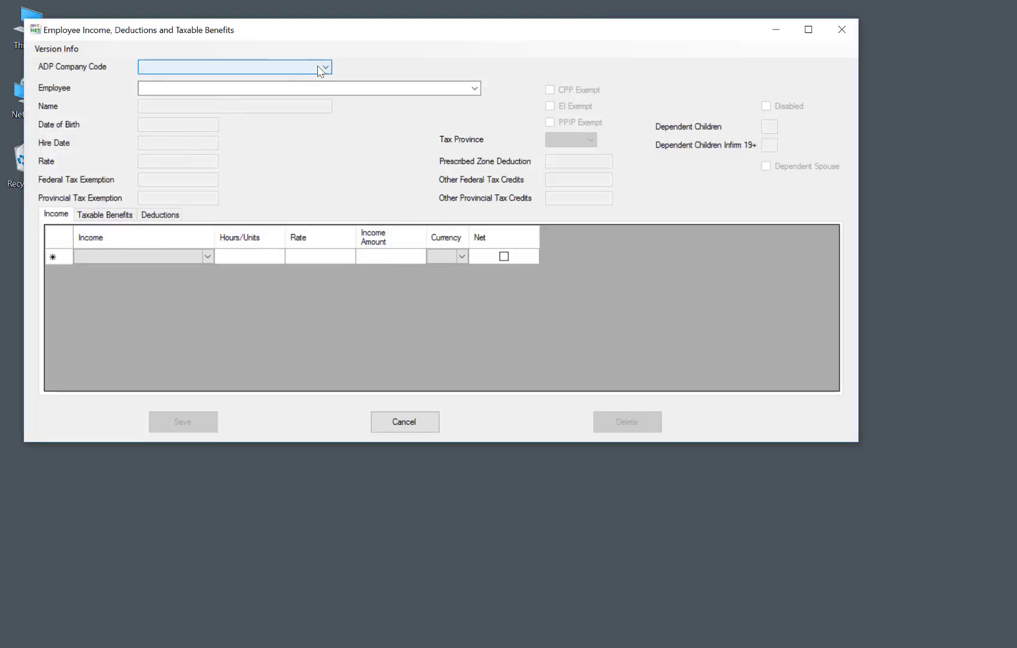
left_click(323, 67)
left_click(310, 78)
left_click(455, 88)
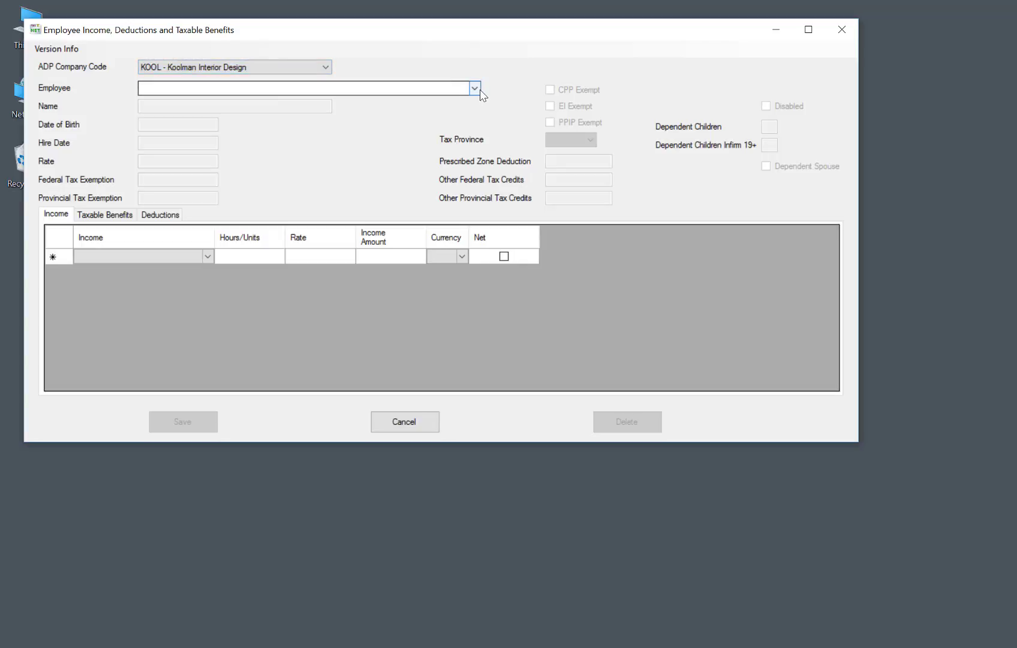
left_click(474, 88)
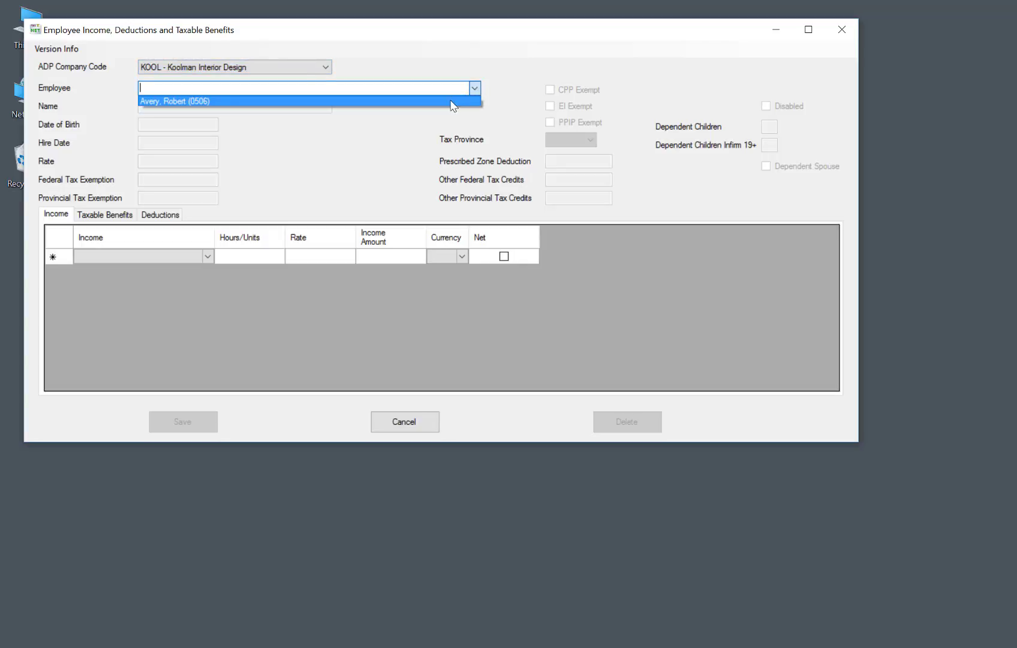
left_click(451, 100)
left_click(160, 214)
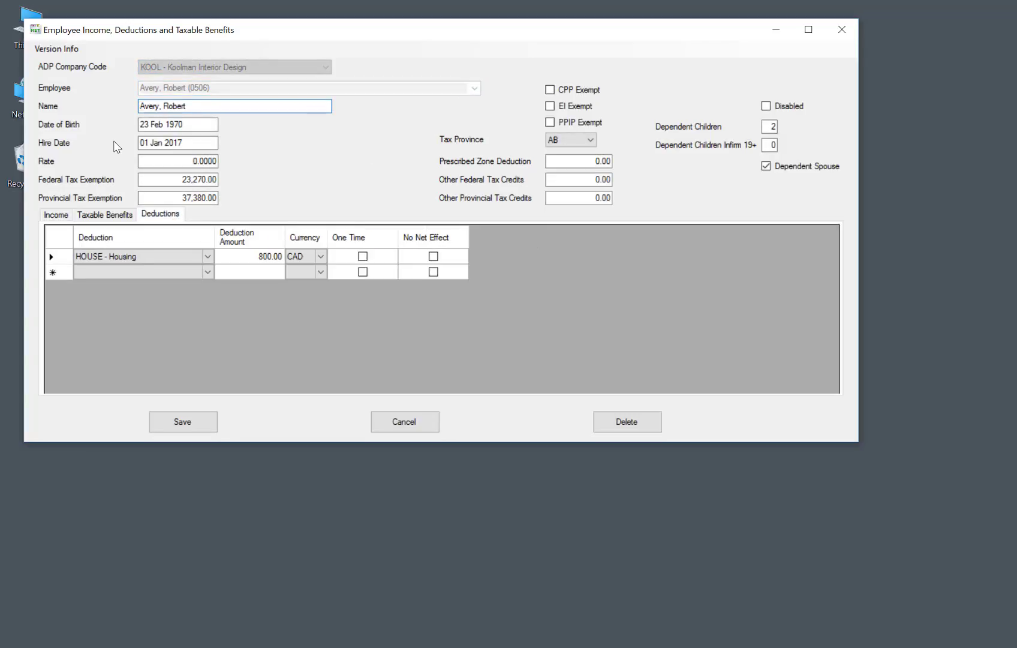
- Mark the Housing deduction as No Net Effect, save the employee's record and close the form
left_click(434, 258)
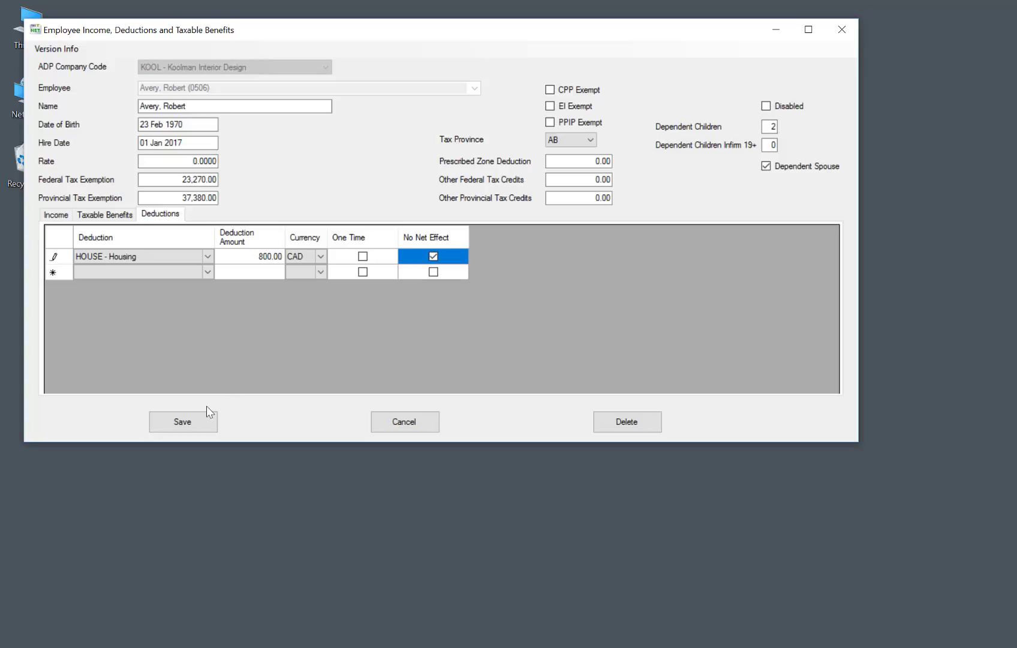
left_click(161, 422)
left_click(843, 32)
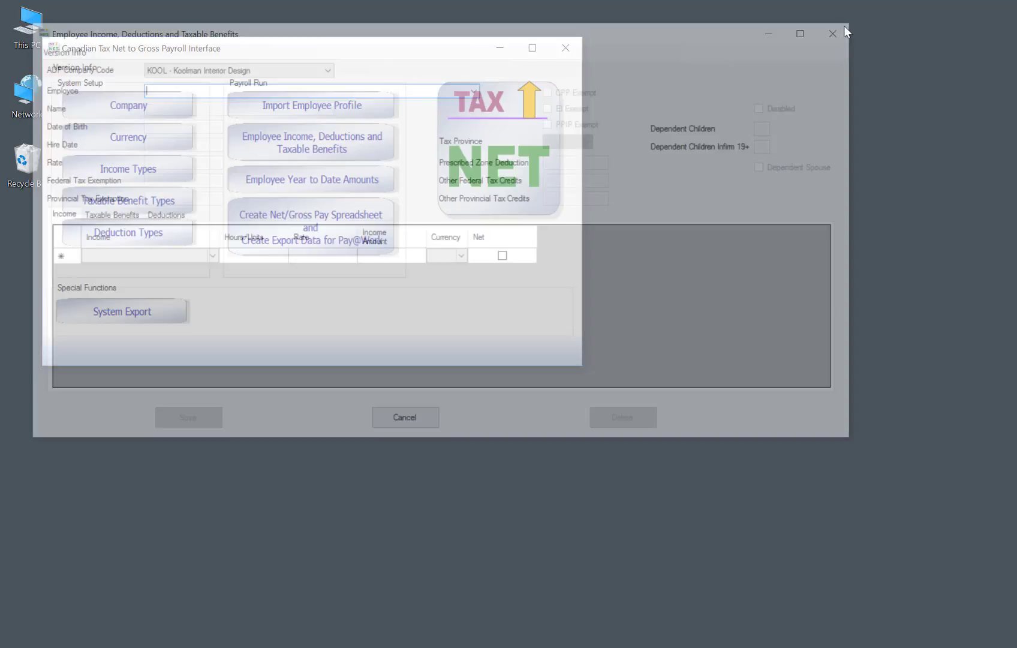
- Recalculate KOOL's net/gross pay spreadsheet and export data for January 31, 2017 with the no-net-effect Housing deduction
left_click(282, 226)
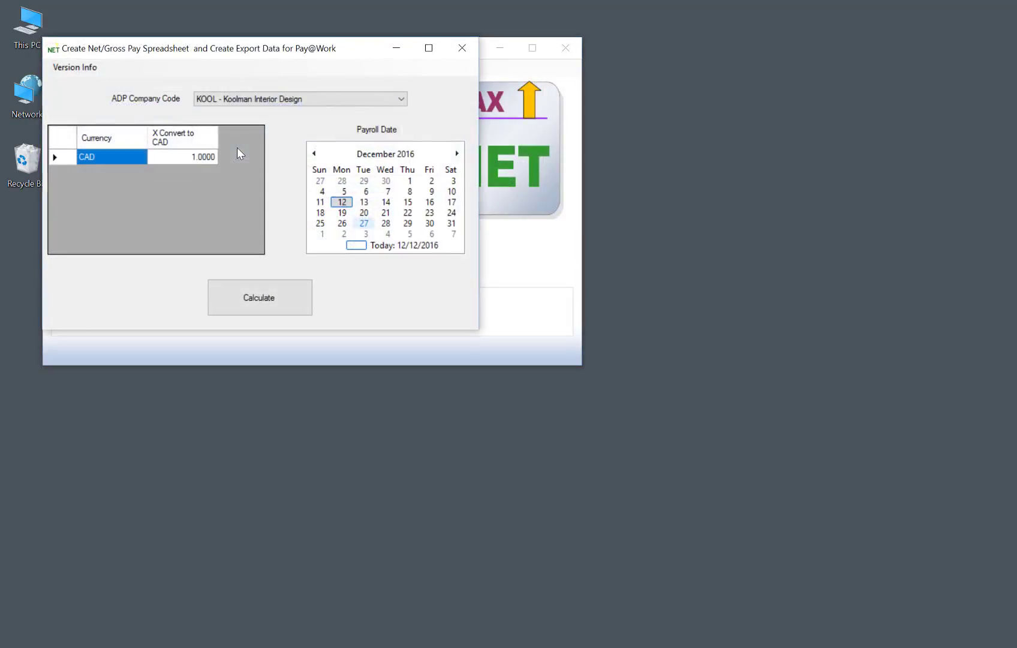
left_click(457, 153)
left_click(364, 234)
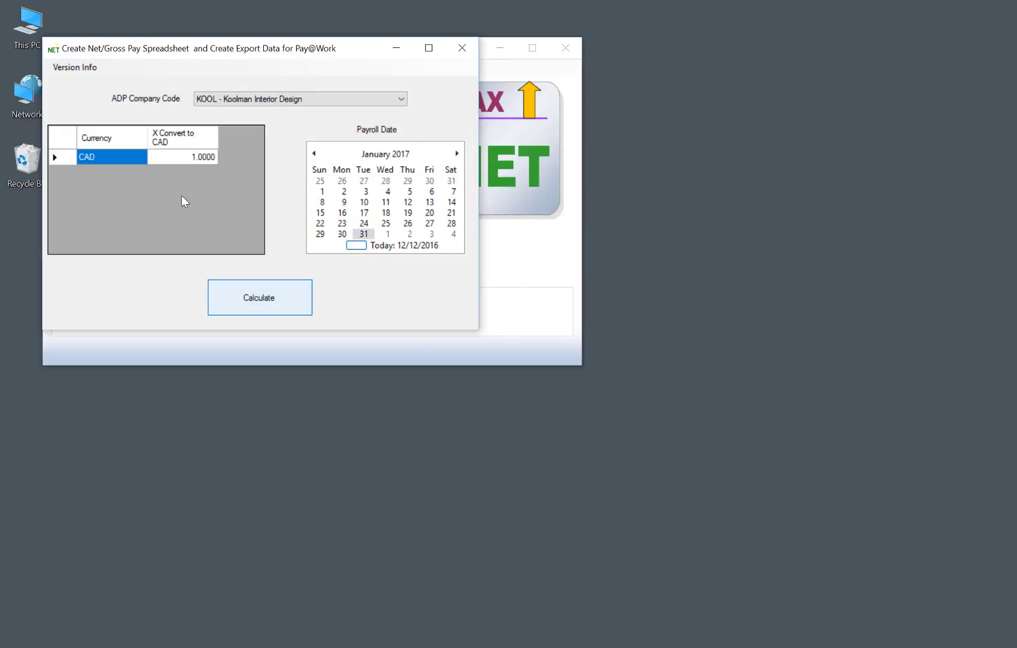
left_click(548, 392)
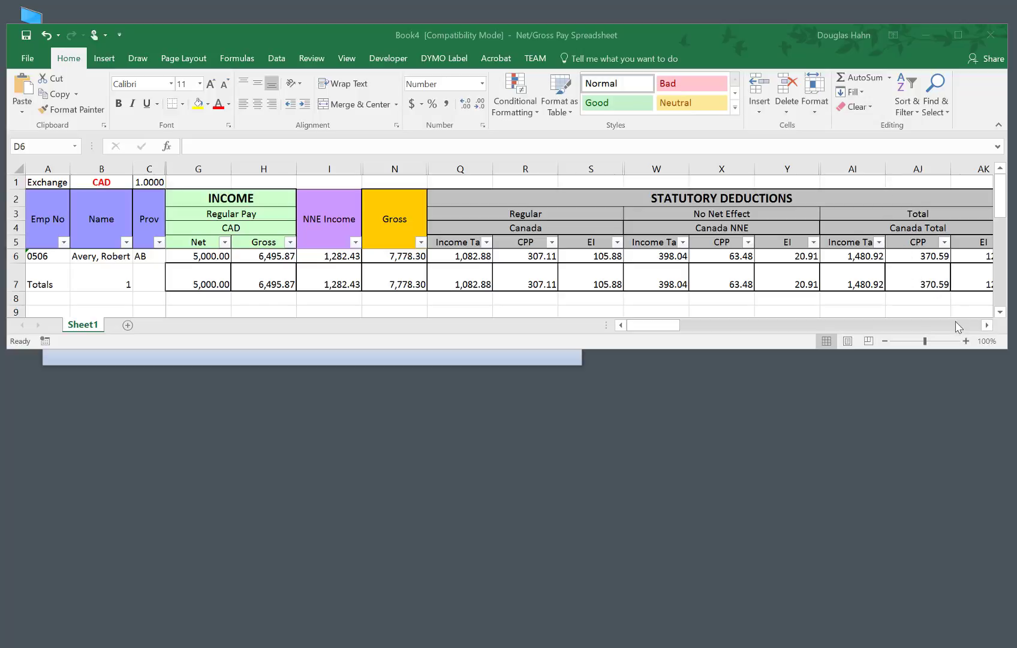
- Compare the new spreadsheet's income, deduction and net columns with the earlier Housing deduction spreadsheet, placing the two windows one above the other
left_click(956, 323)
left_click(955, 323)
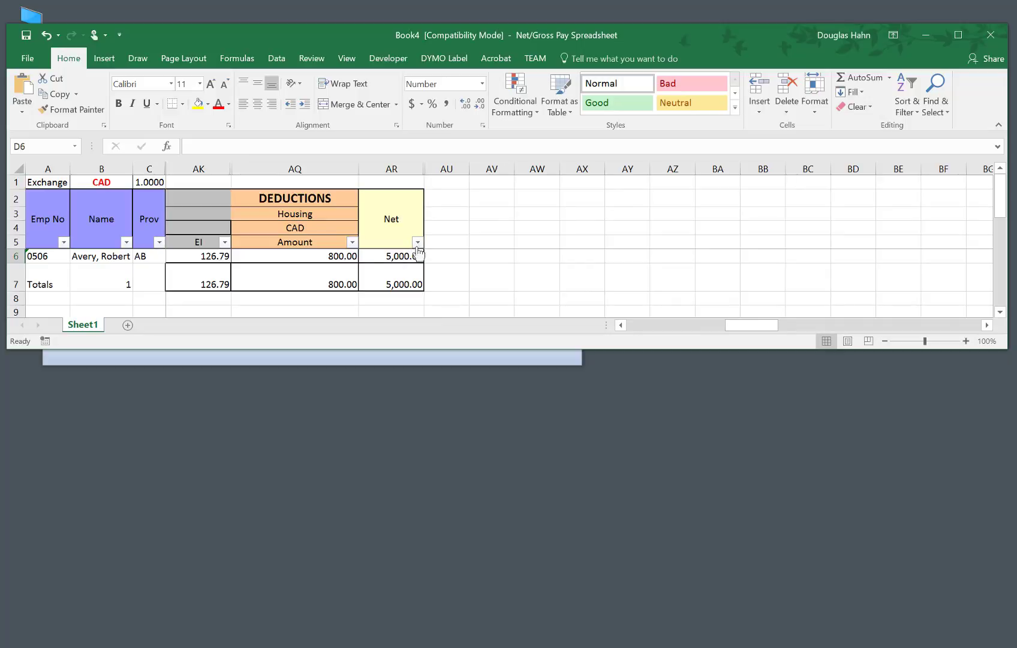
left_click_drag(526, 35, 531, 325)
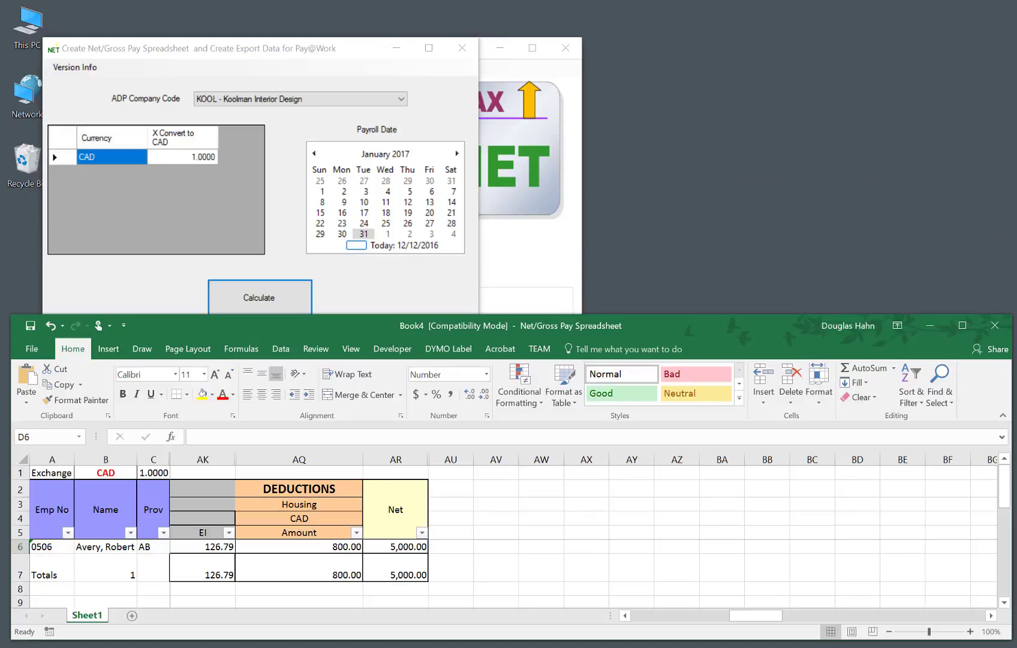
left_click(516, 633)
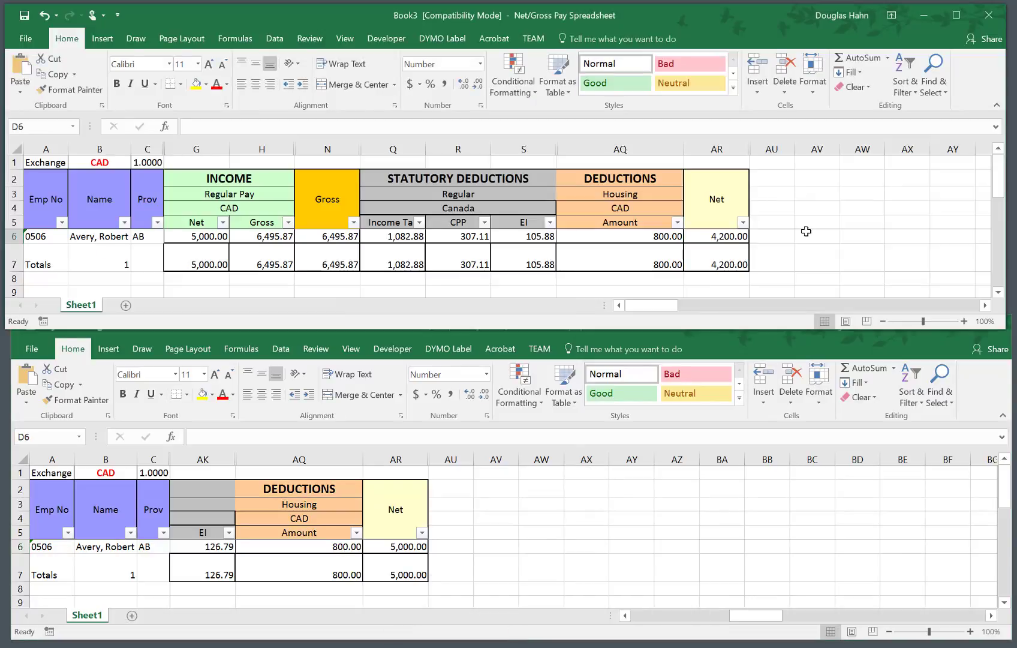
left_click(667, 618)
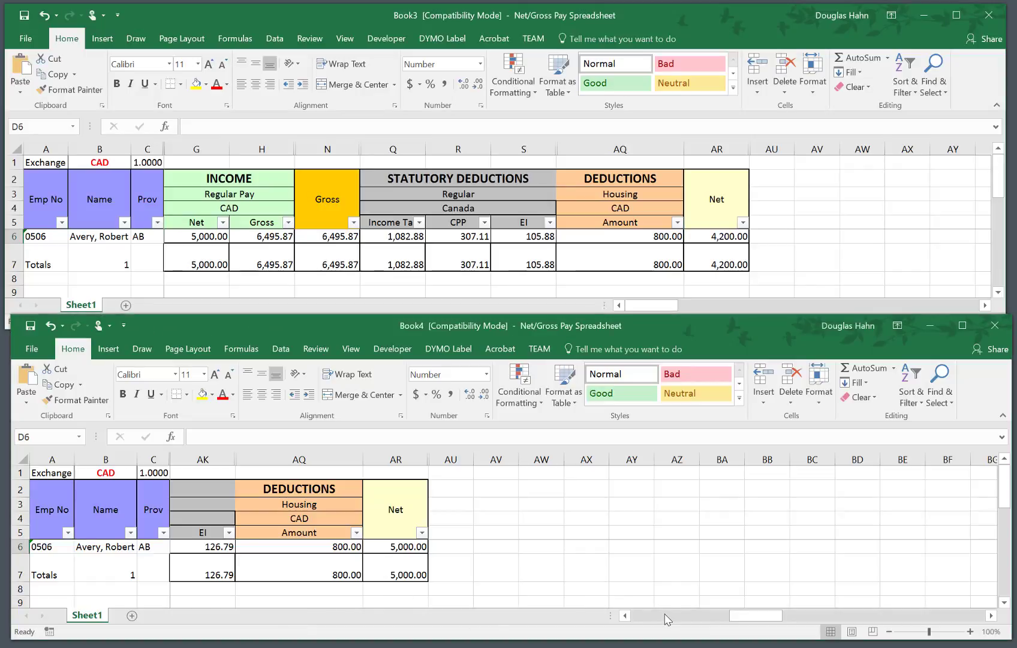
left_click(667, 618)
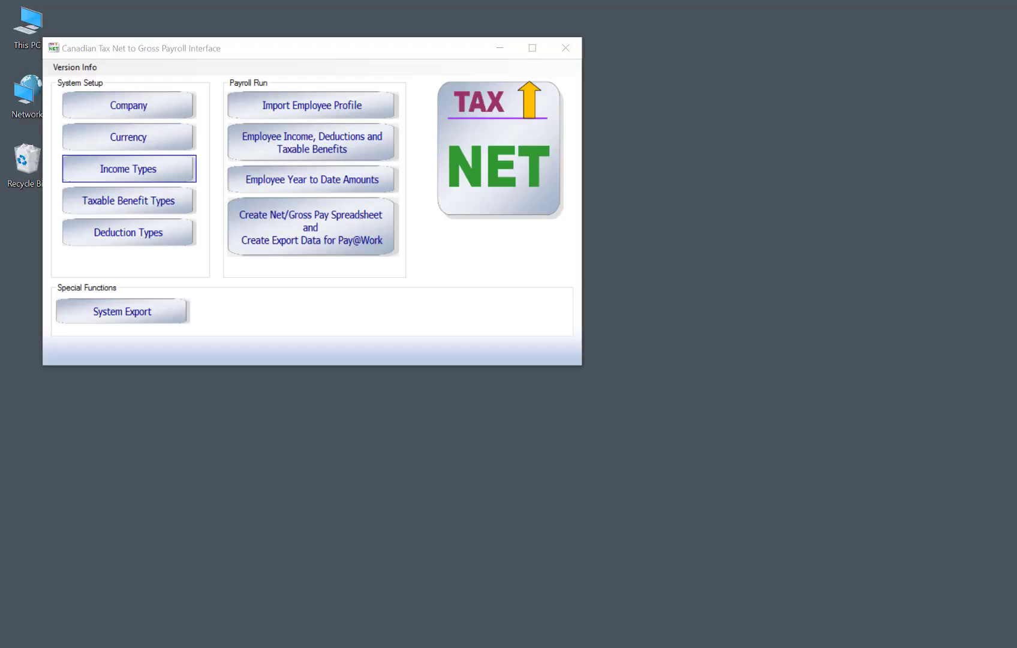
- Load the KOOL - Koolman Interior Design employee's record in the income, deductions and taxable benefits form
left_click(368, 142)
left_click(368, 123)
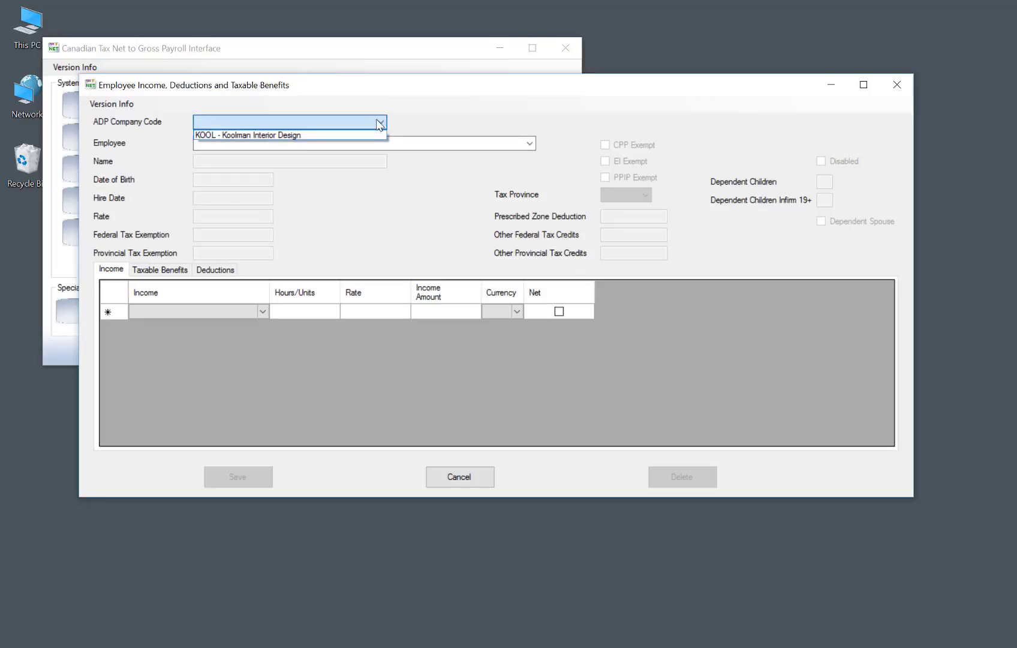
left_click(354, 133)
left_click(531, 143)
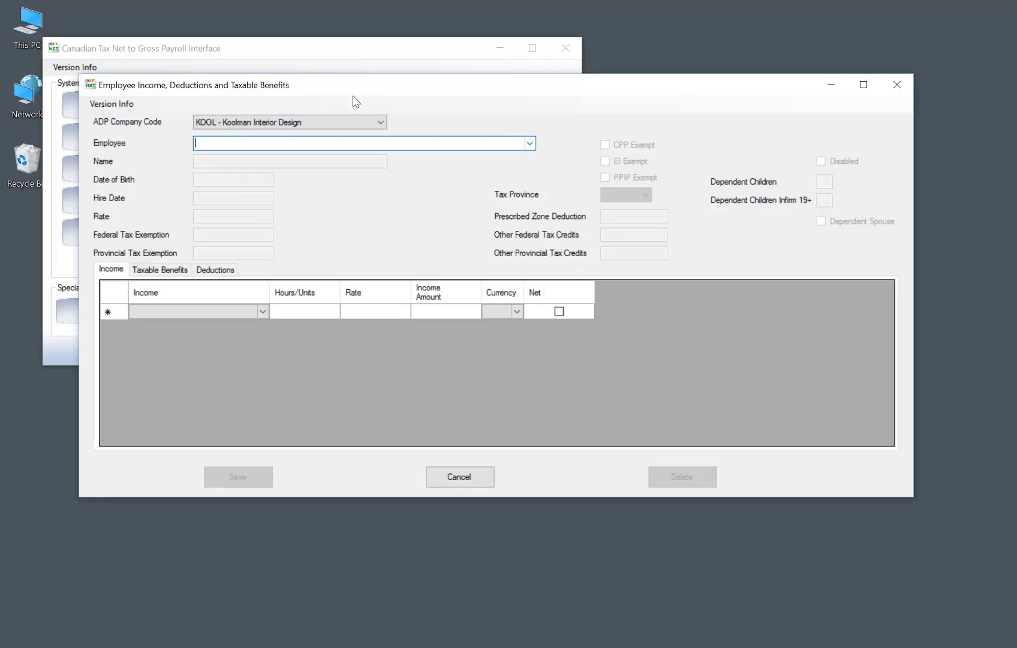
key("Down")
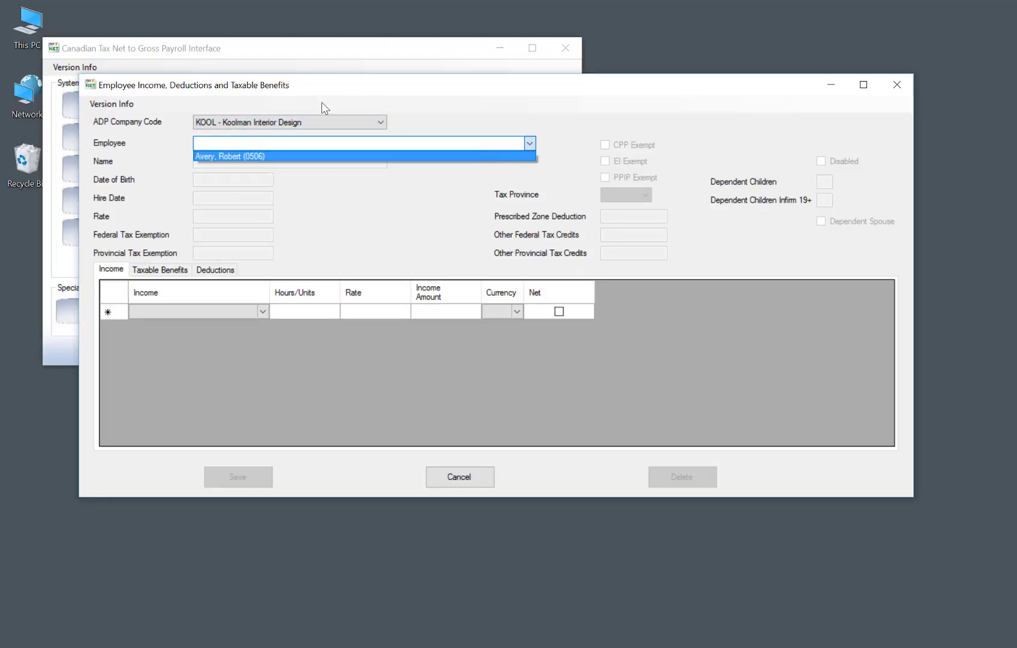
key("Return")
- Add a BONUS - Bonus income of 600 in CAD to the employee's record
left_click(262, 324)
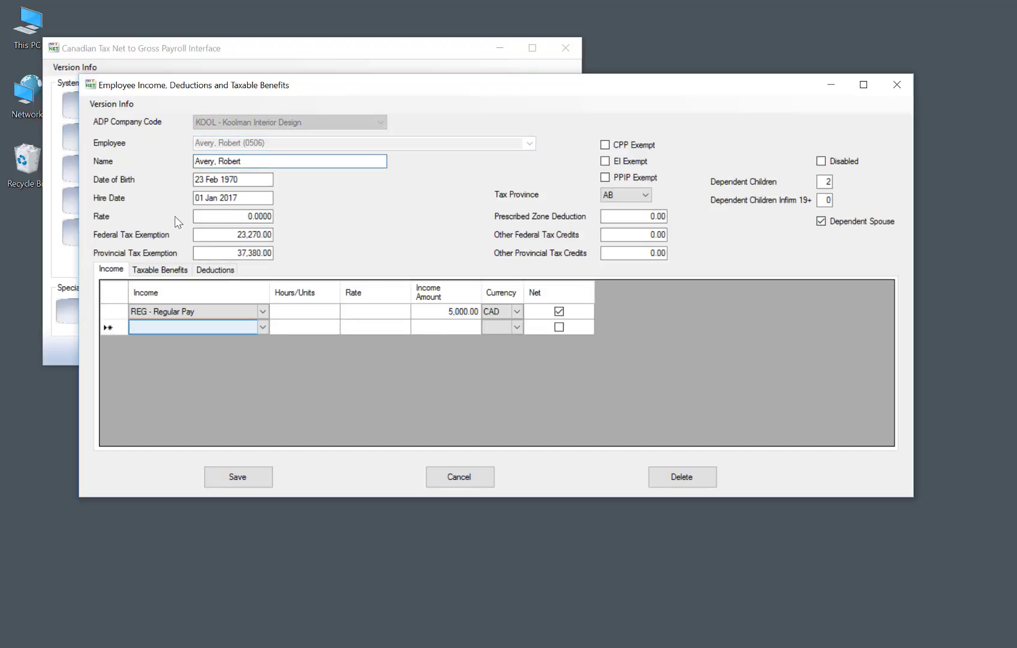
left_click(262, 327)
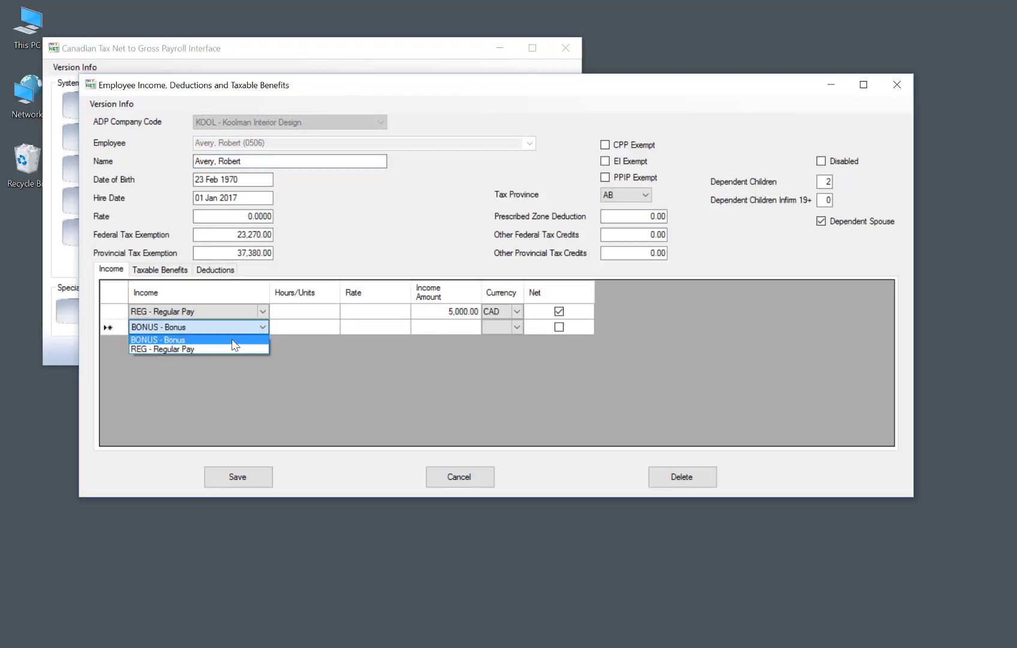
left_click(264, 337)
left_click(444, 328)
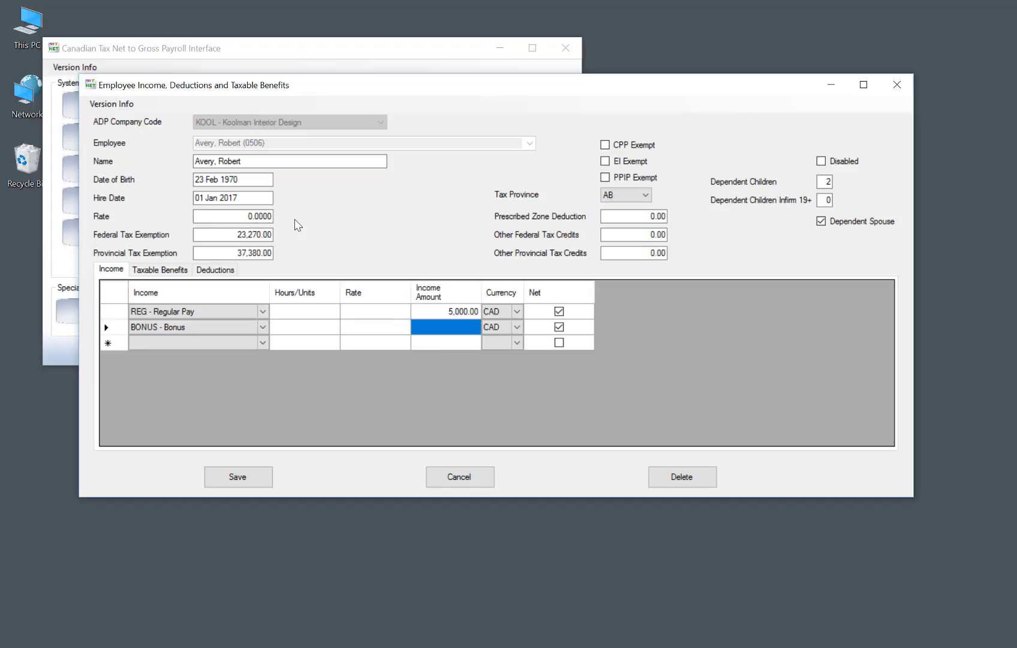
left_click(444, 326)
type("600")
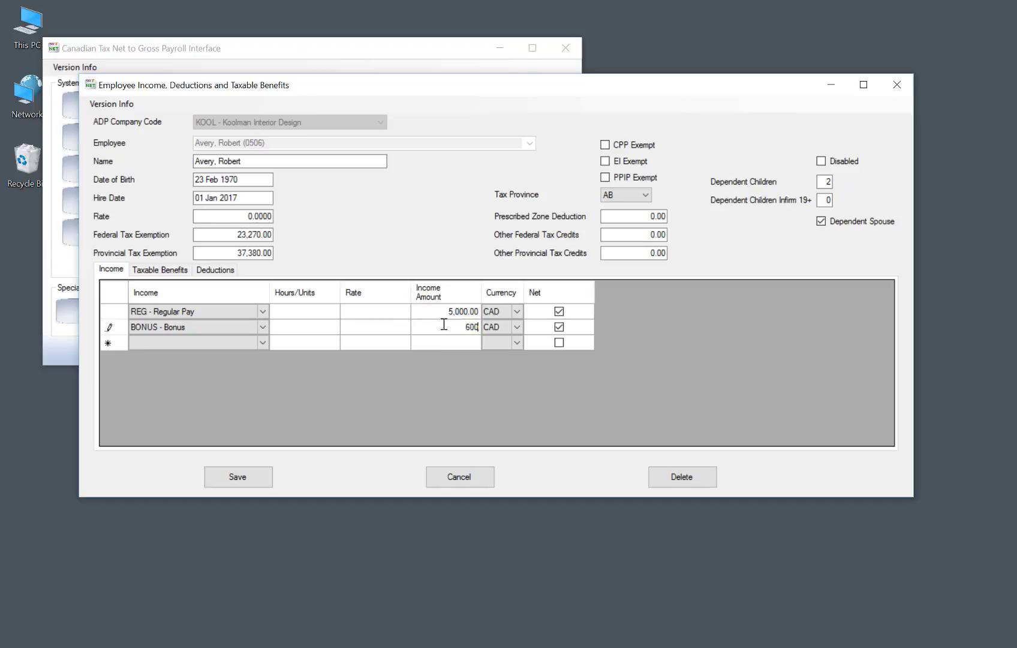
key("Tab")
- Make the Bonus a gross amount by turning off its Net option, save the employee's record and close the form
left_click(559, 326)
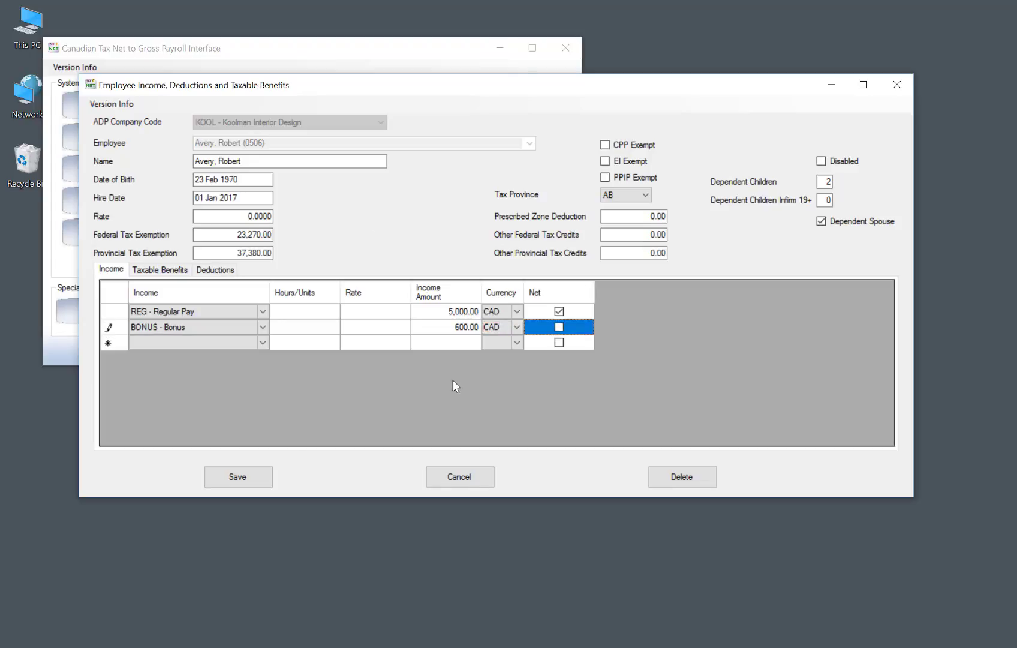
left_click(245, 474)
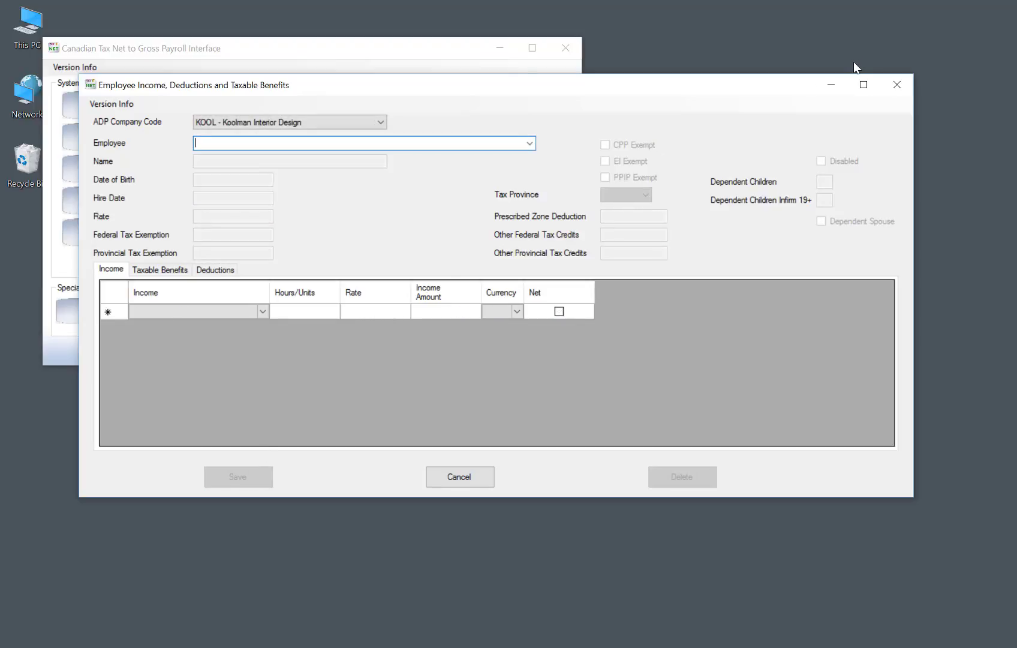
left_click(899, 86)
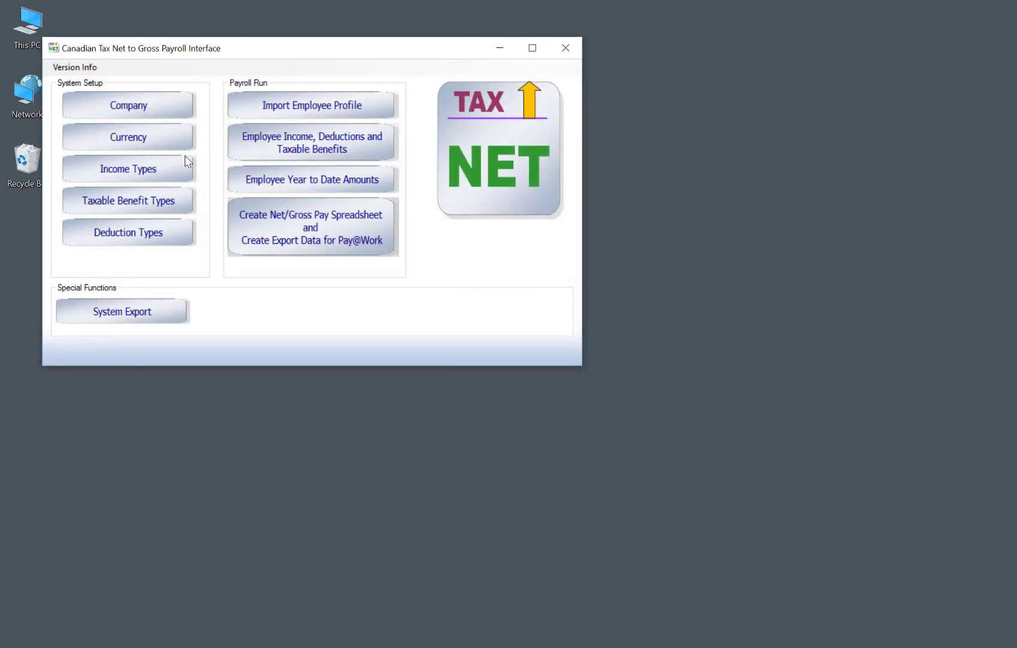
- Calculate KOOL's net/gross pay spreadsheet and export data for January 31, 2017 with the gross Bonus, and review the spreadsheet's columns
left_click(283, 235)
left_click(511, 208)
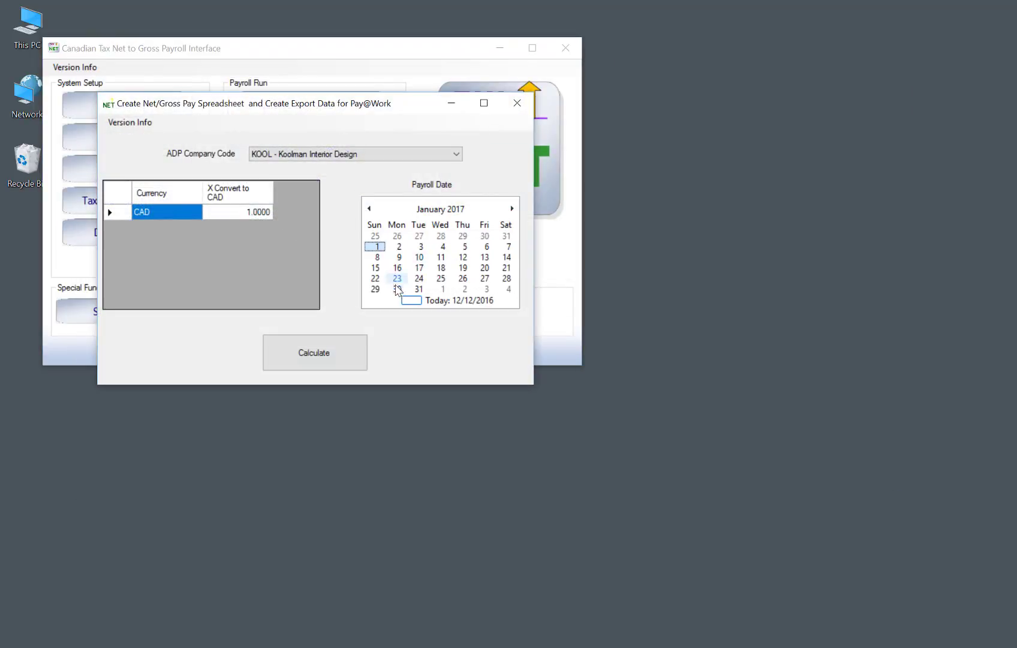
left_click(419, 289)
left_click(327, 356)
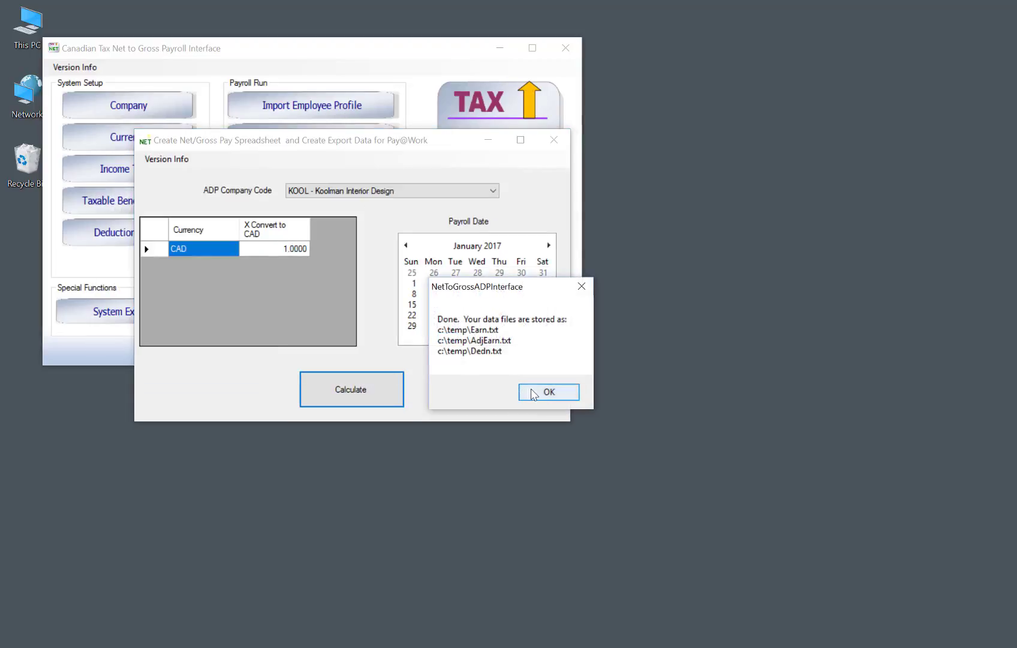
left_click(534, 393)
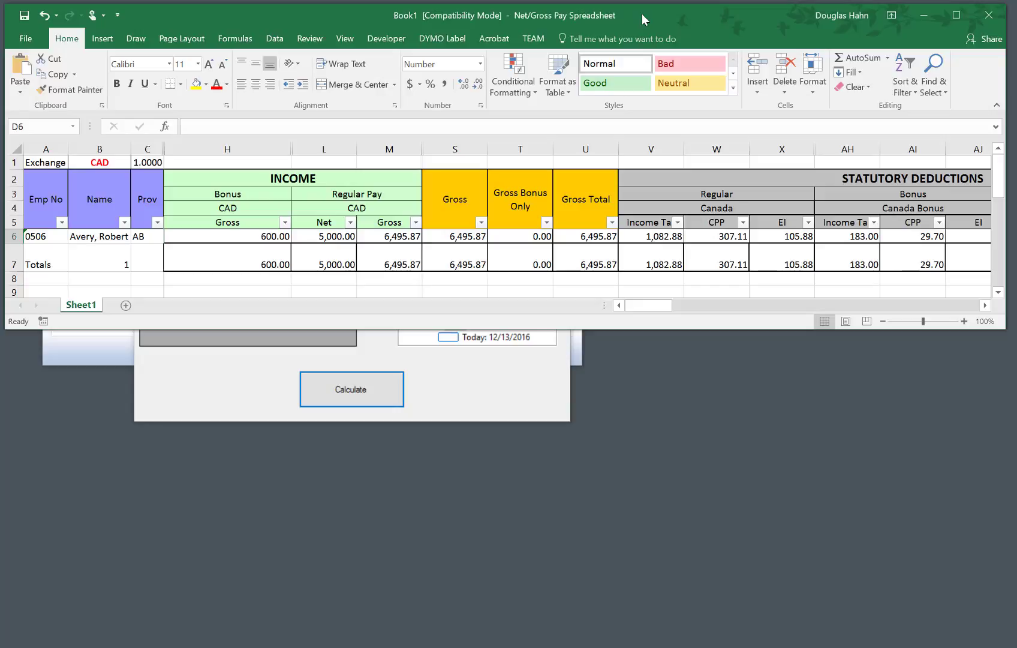
left_click(965, 305)
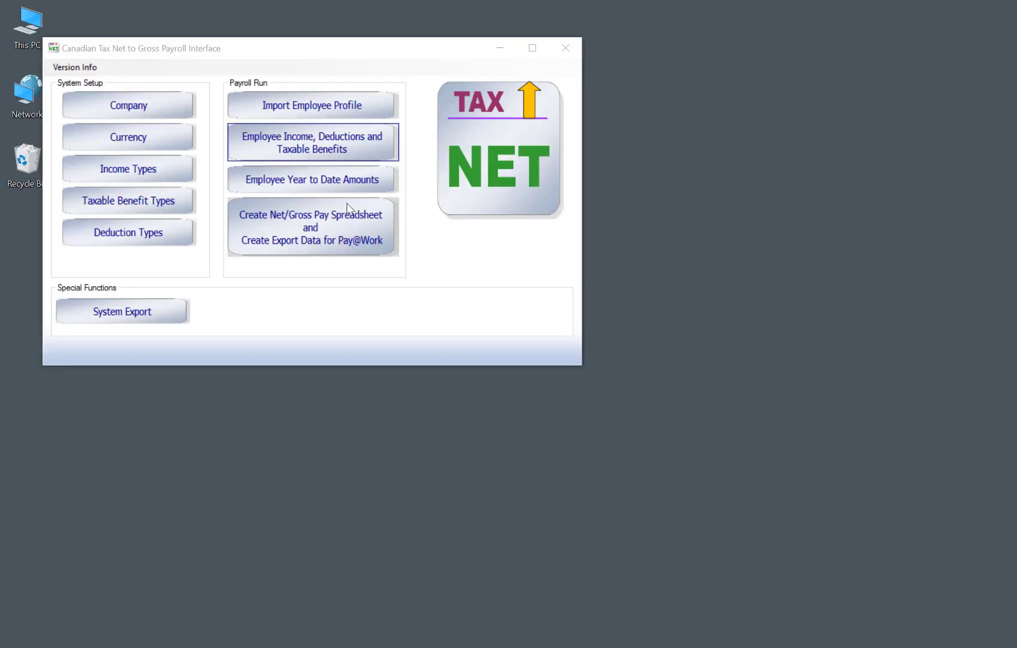
- Reload the KOOL - Koolman Interior Design employee's record to edit its income lines
left_click(328, 156)
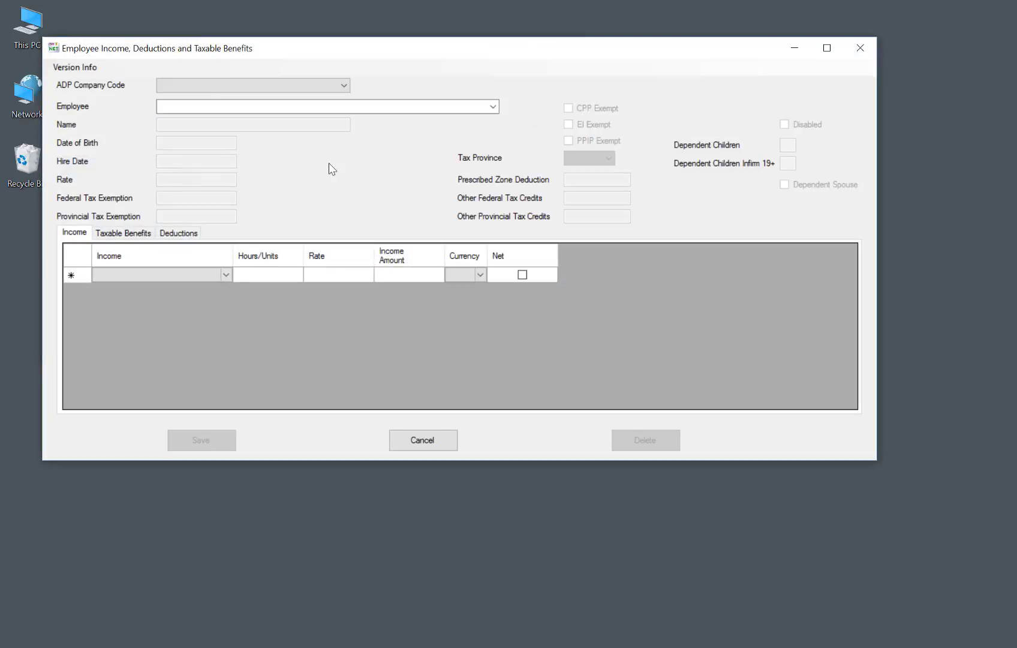
left_click(335, 85)
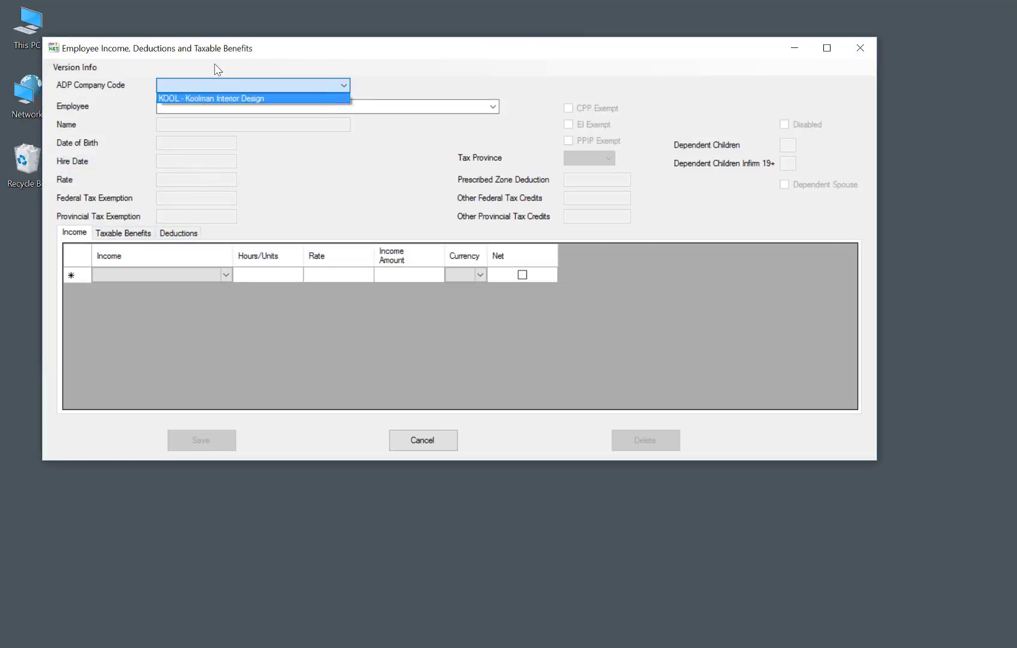
left_click(216, 98)
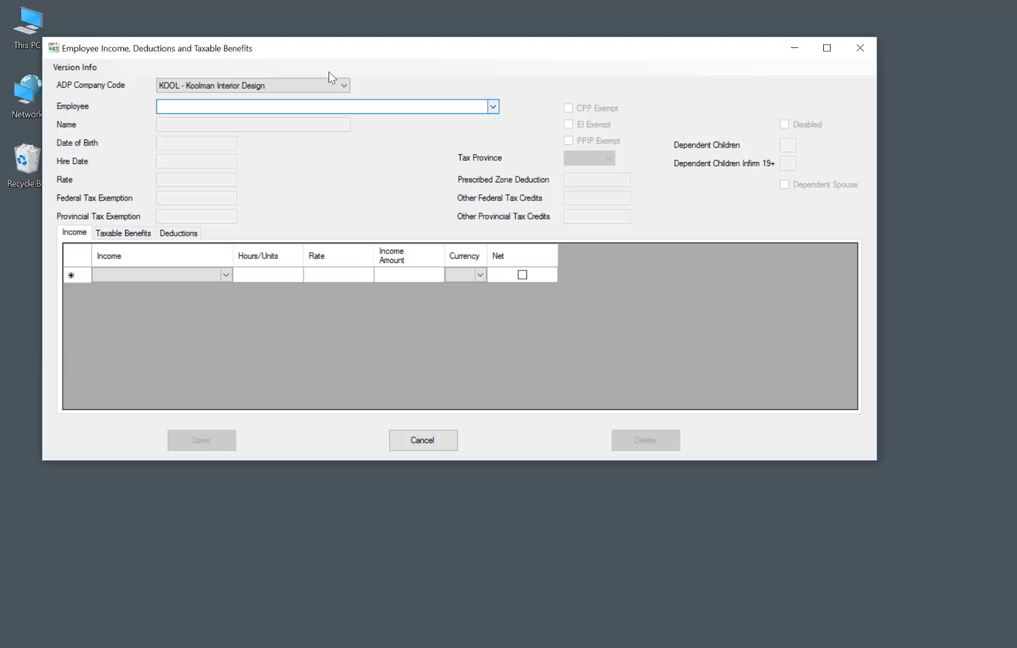
left_click(492, 106)
left_click(458, 123)
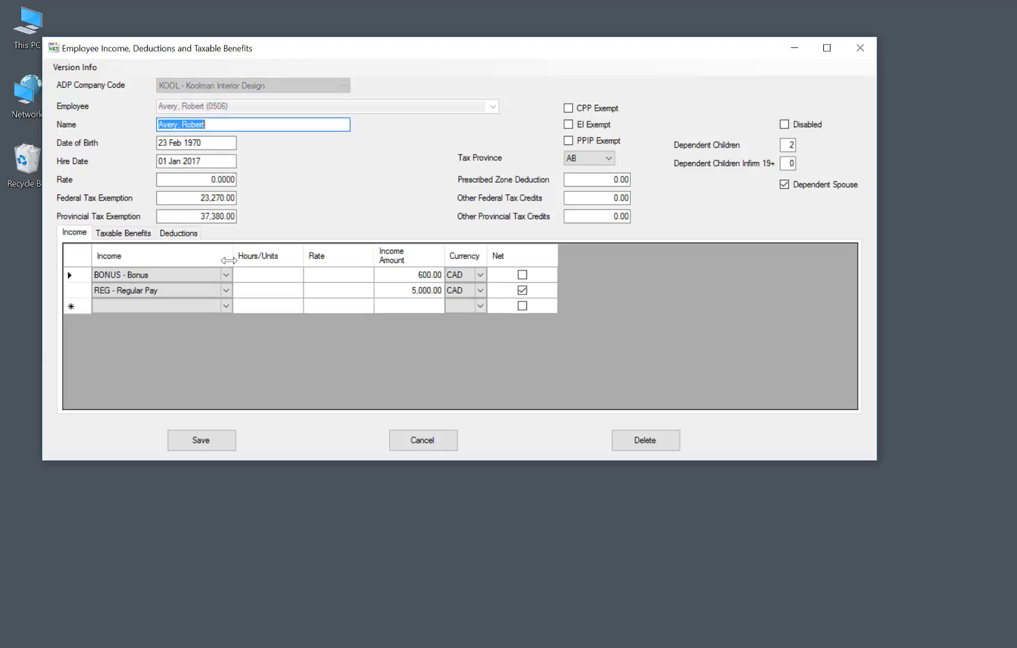
- Mark the Bonus income as Net, save the employee's record and close the form
left_click(522, 275)
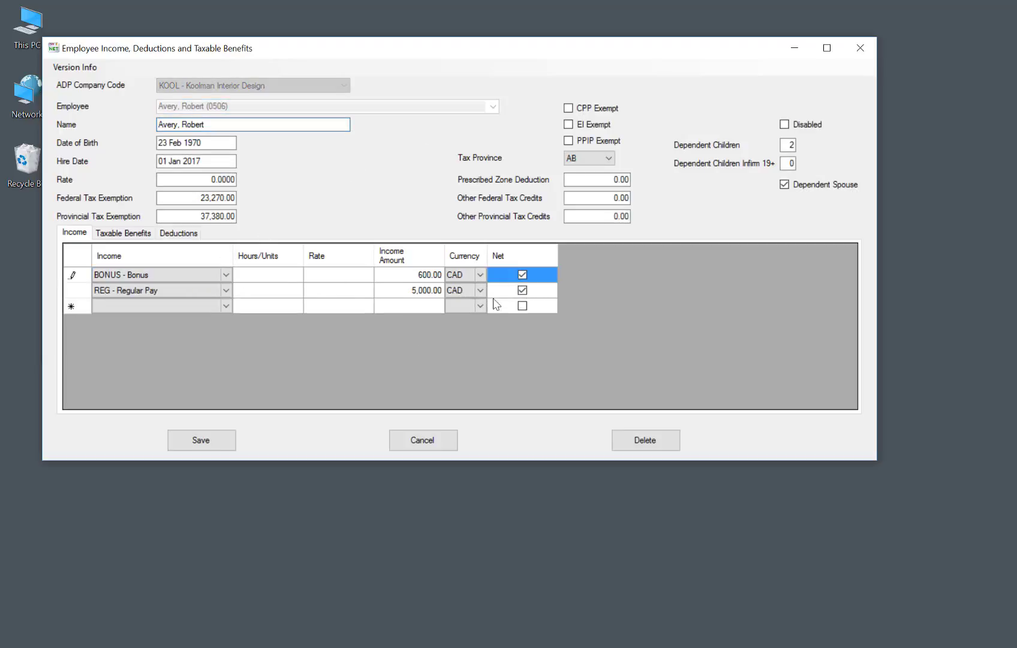
left_click(202, 440)
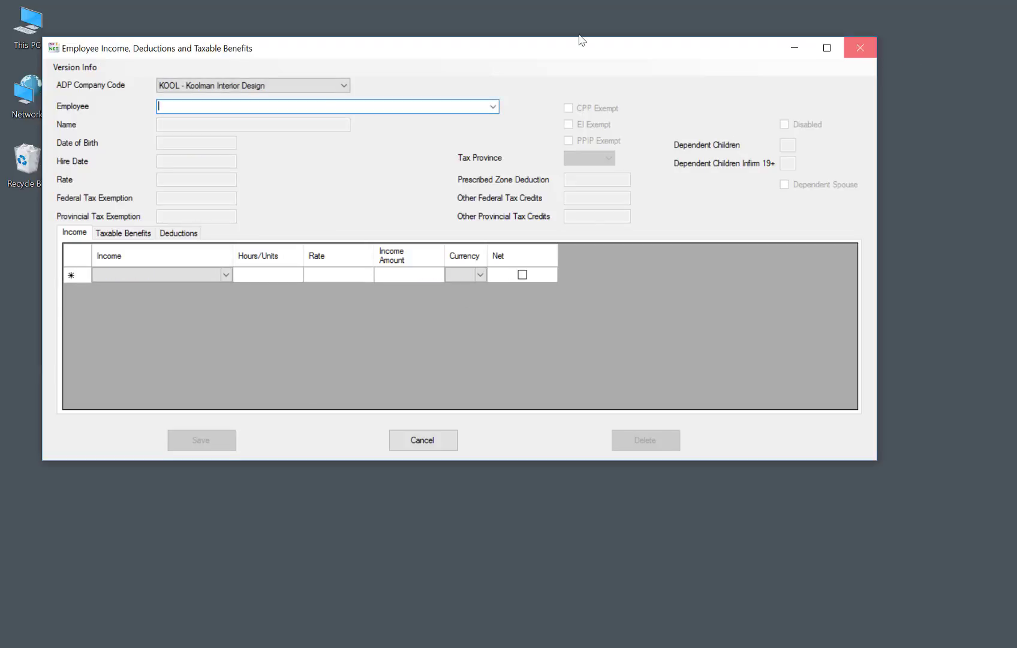
left_click(422, 439)
- Calculate KOOL's net/gross pay spreadsheet and export data for January 31, 2017 with the net Bonus, and review the spreadsheet's columns
left_click(379, 227)
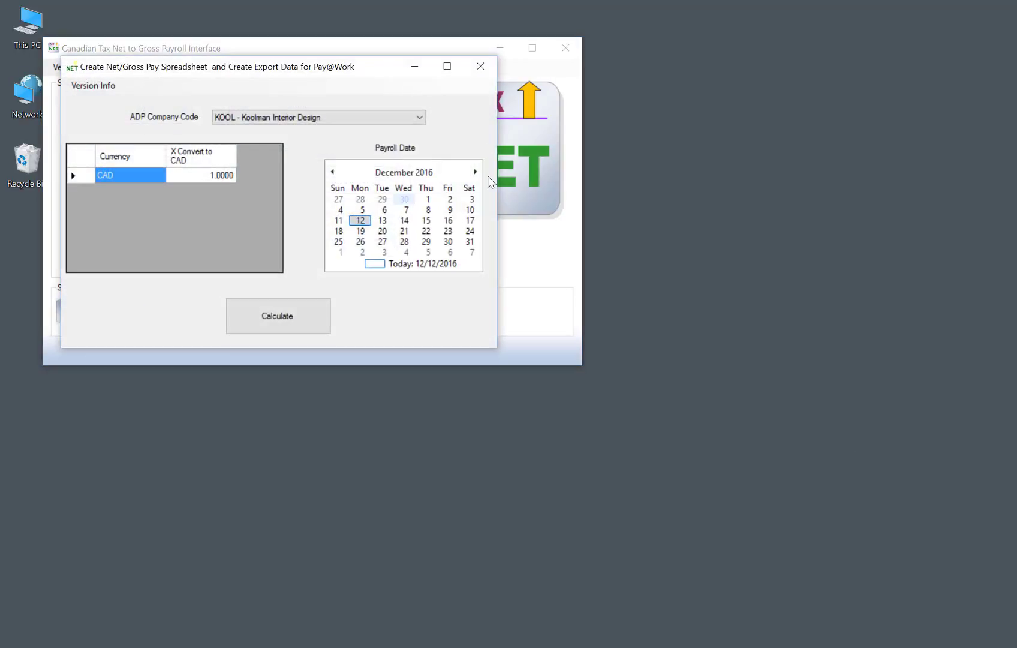
left_click(475, 172)
left_click(382, 252)
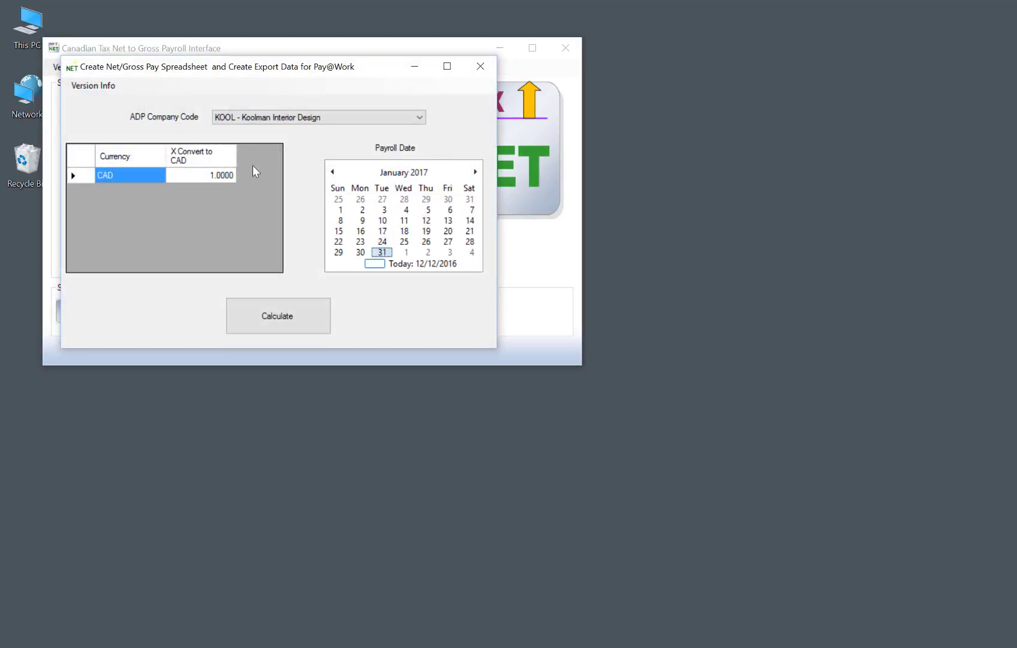
left_click(286, 317)
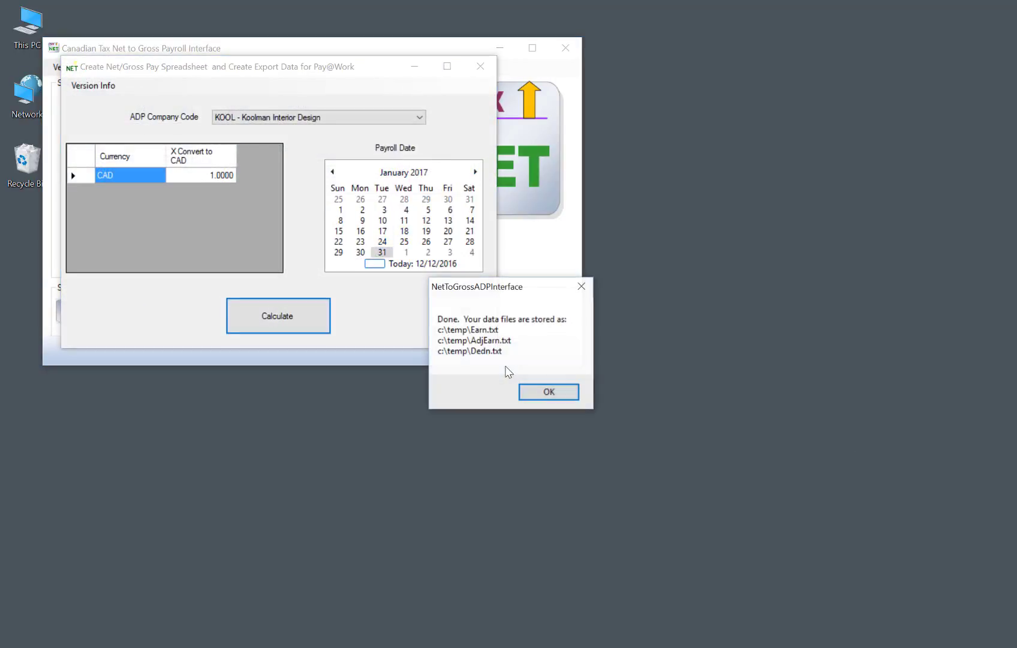
left_click(531, 391)
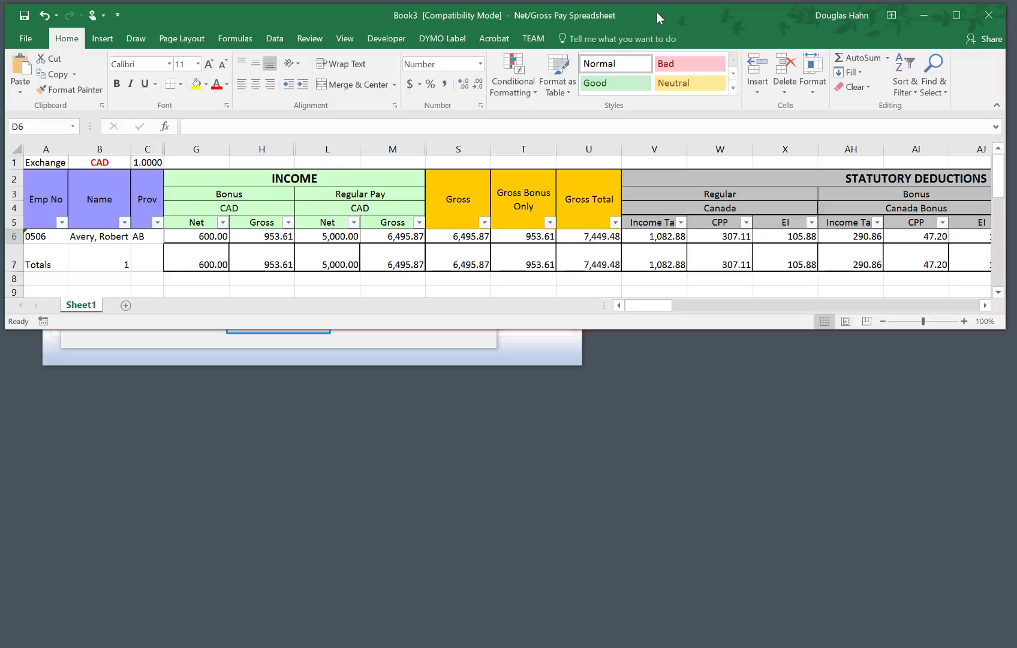
left_click(951, 305)
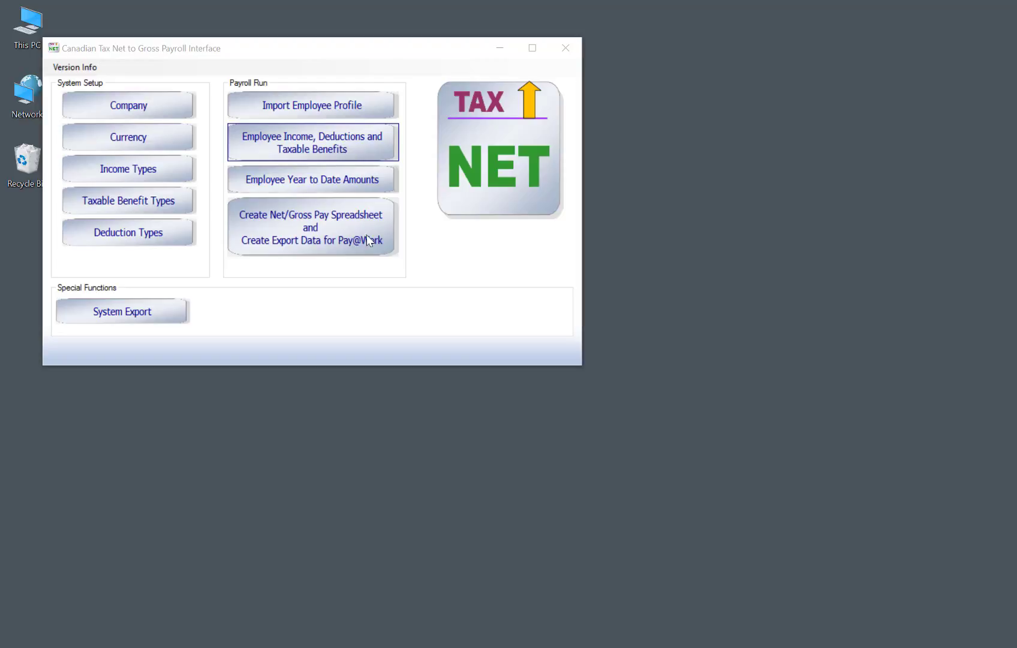
- Load the KOOL - Koolman Interior Design employee's record in the income, deductions and taxable benefits form
left_click(289, 148)
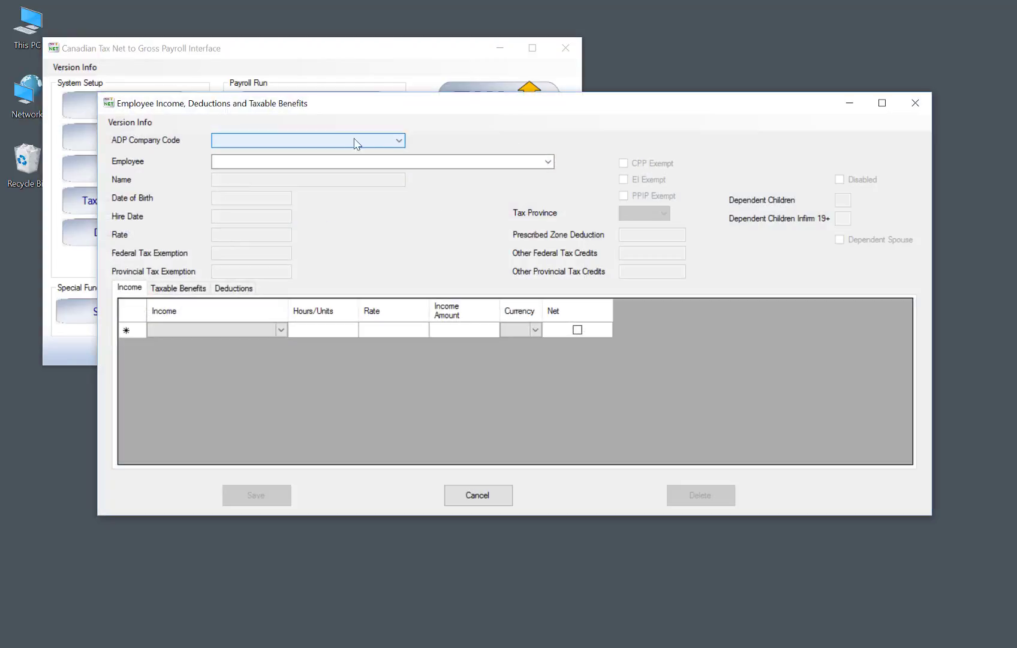
left_click(398, 140)
left_click(383, 151)
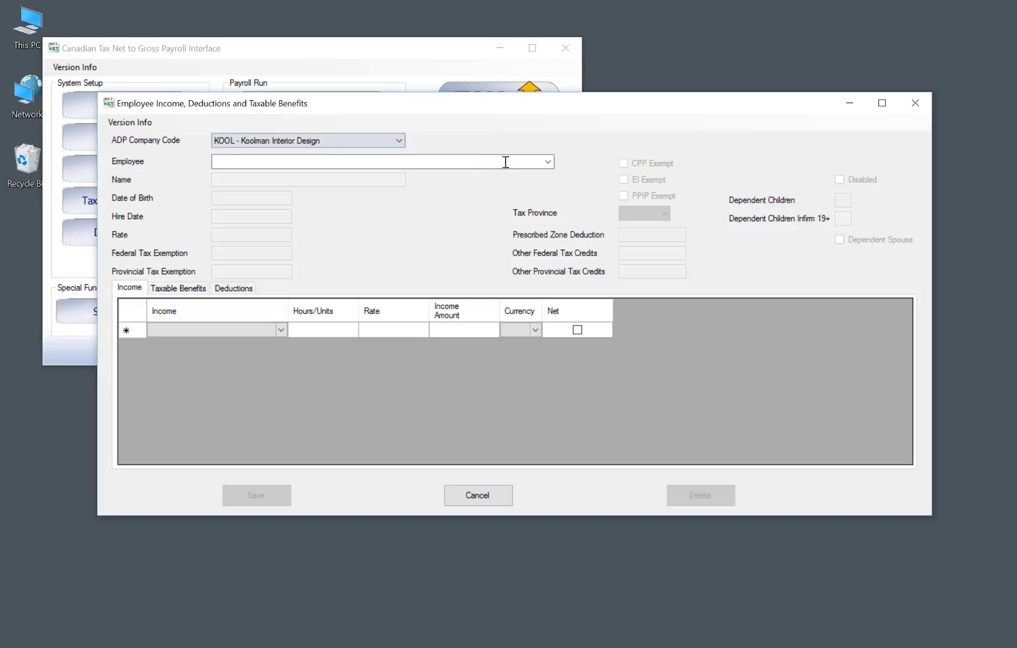
left_click(548, 161)
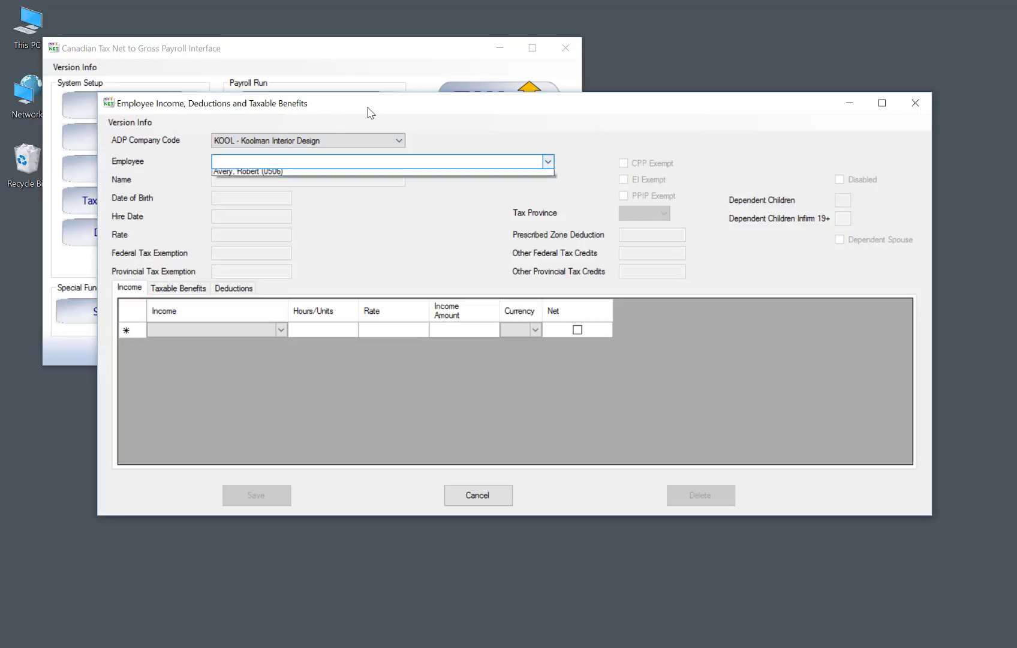
left_click(372, 173)
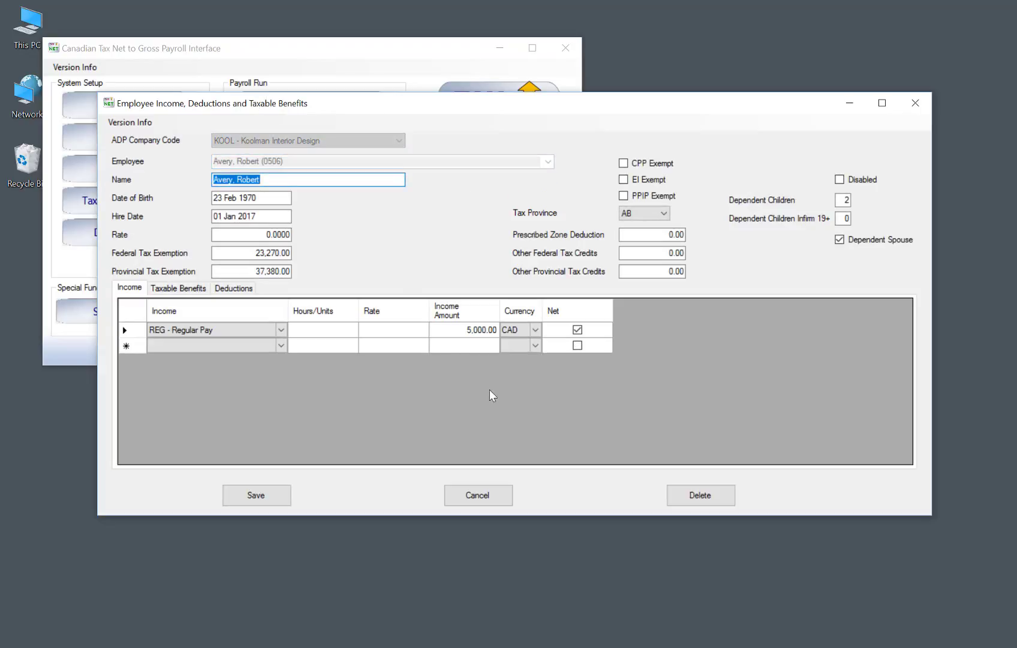
- Set the currency of the REG - Regular Pay income to EUR, save the employee's record and close the form
left_click(540, 332)
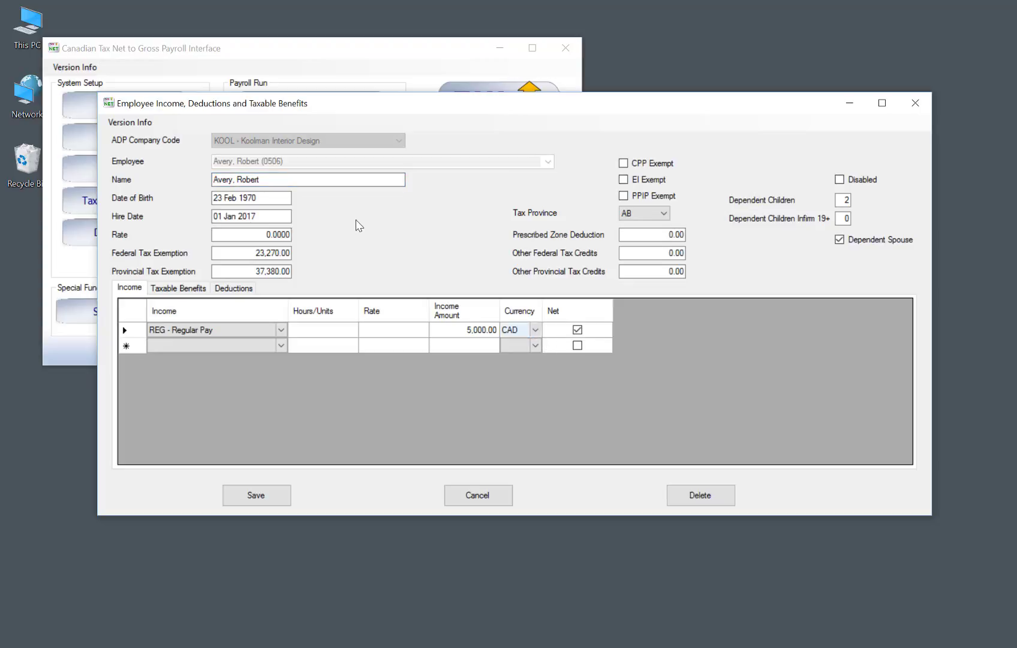
left_click(522, 351)
left_click(250, 497)
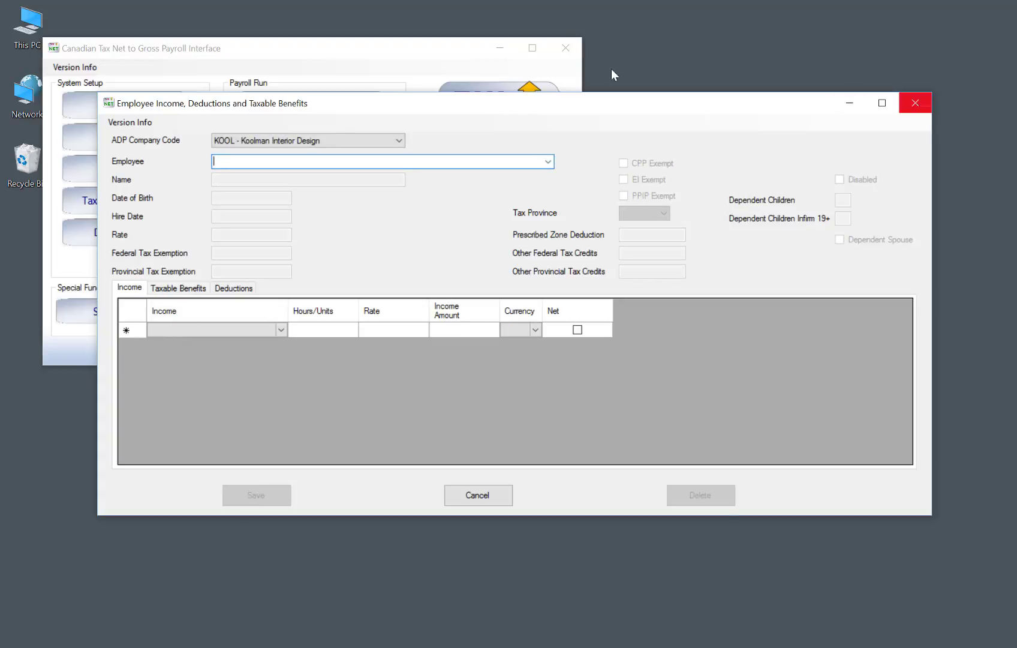
left_click(915, 103)
- Calculate KOOL's net/gross pay spreadsheet and export data for January 31, 2017 with a EUR to CAD conversion rate of 1.3725
left_click(352, 227)
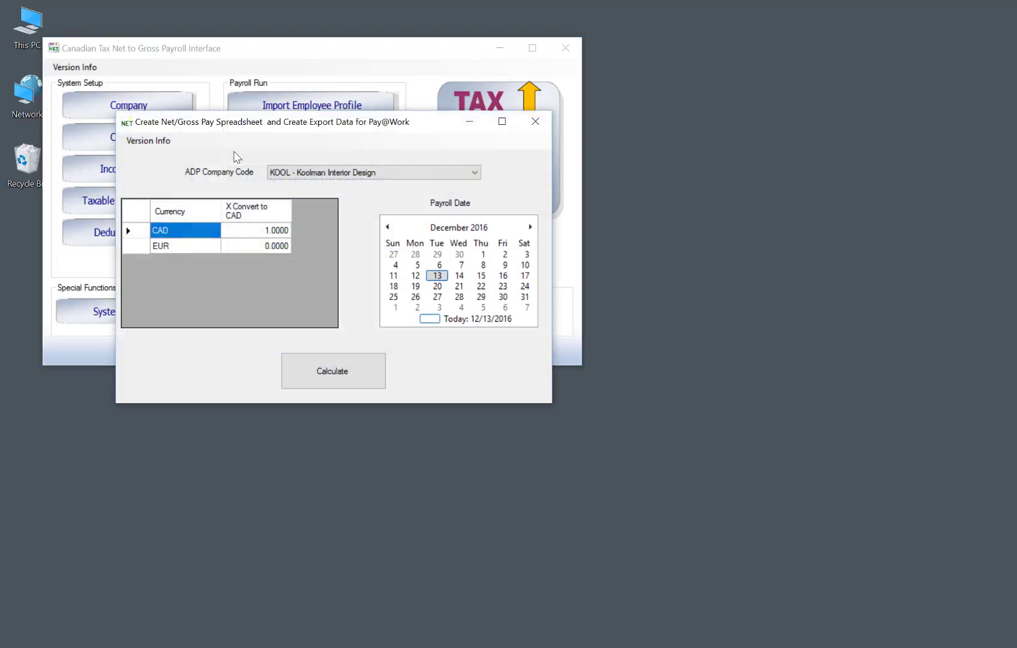
left_click(267, 245)
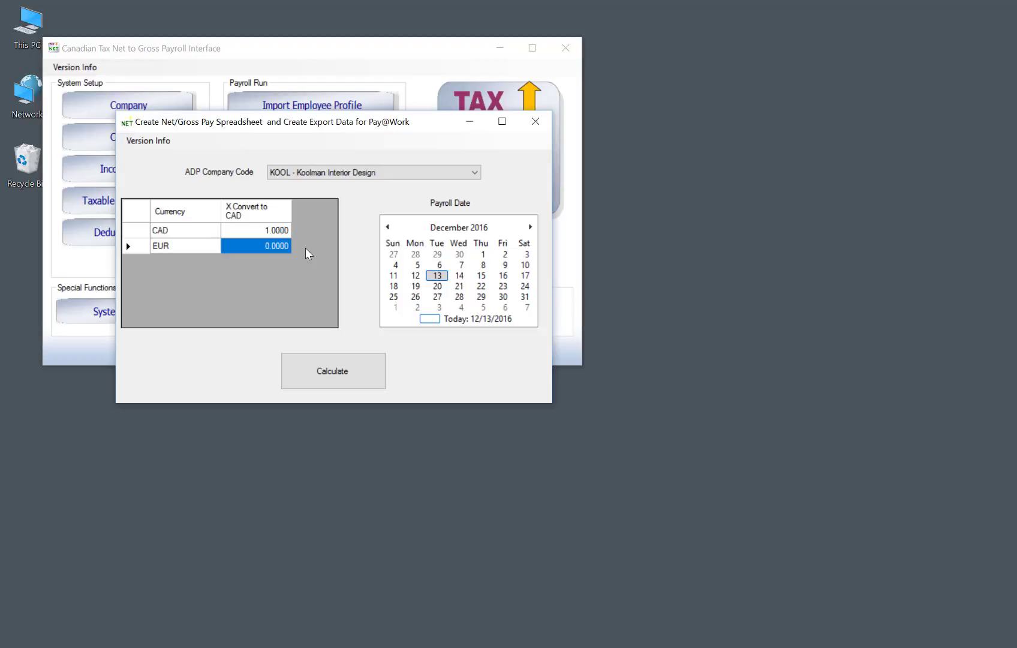
type("1.3725")
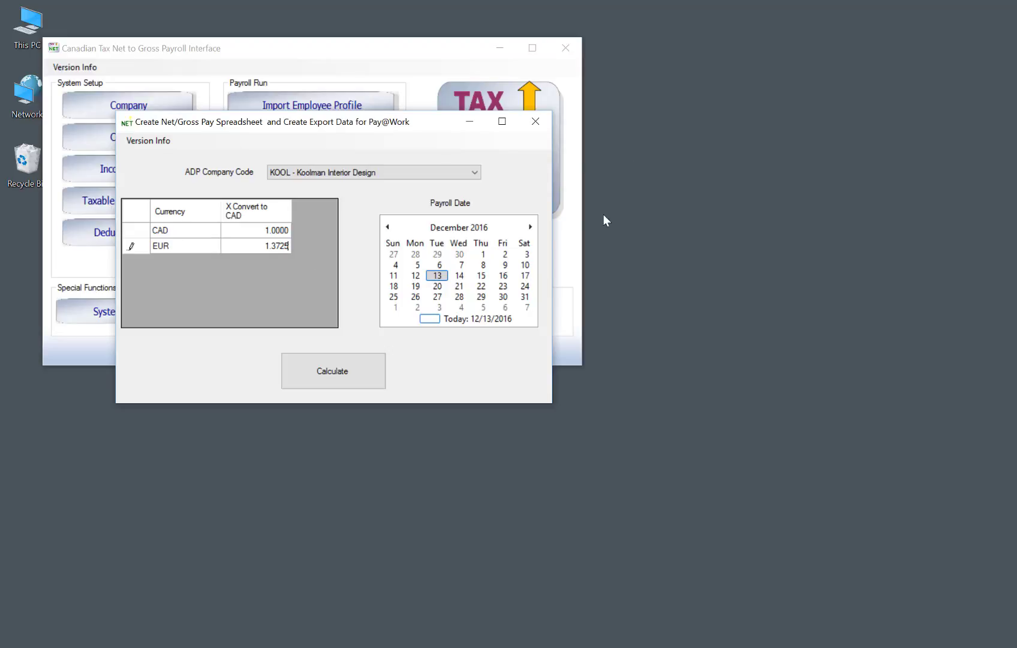
left_click(530, 227)
left_click(438, 307)
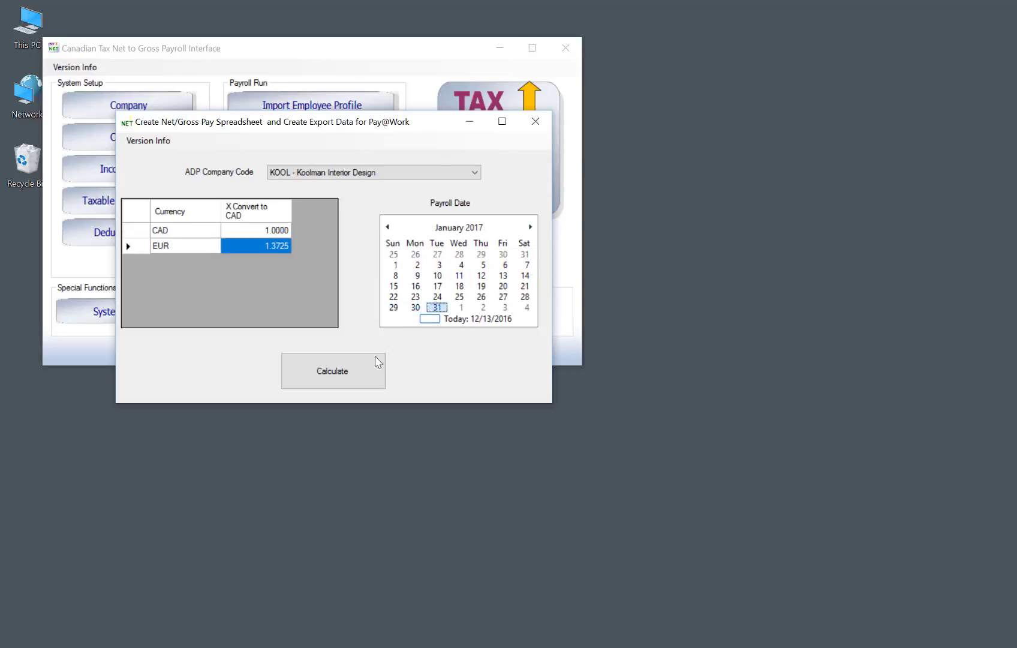
left_click(349, 374)
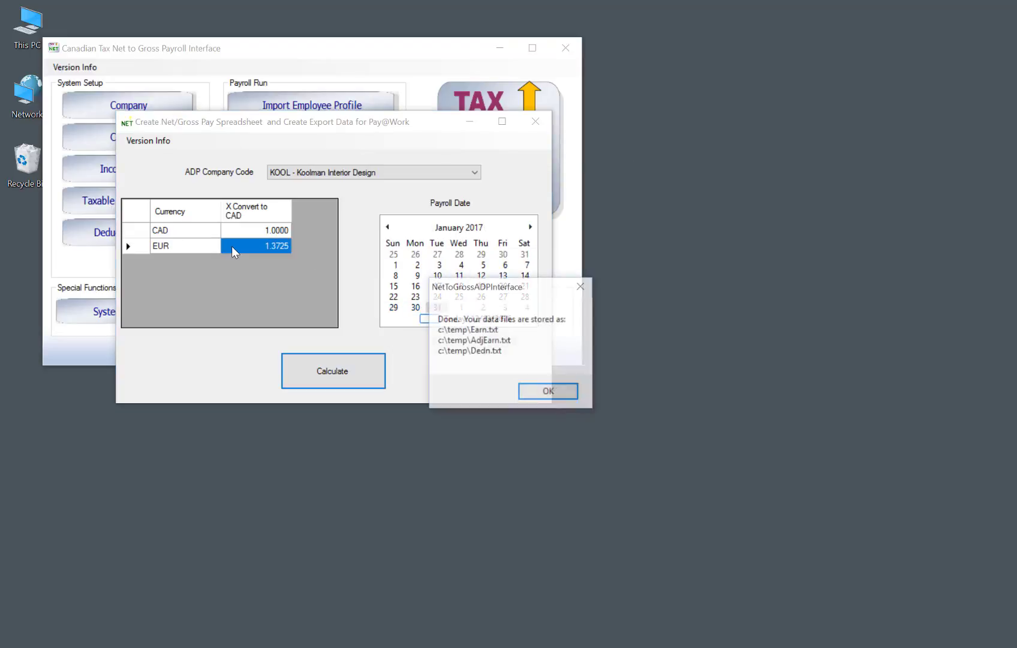
left_click(546, 390)
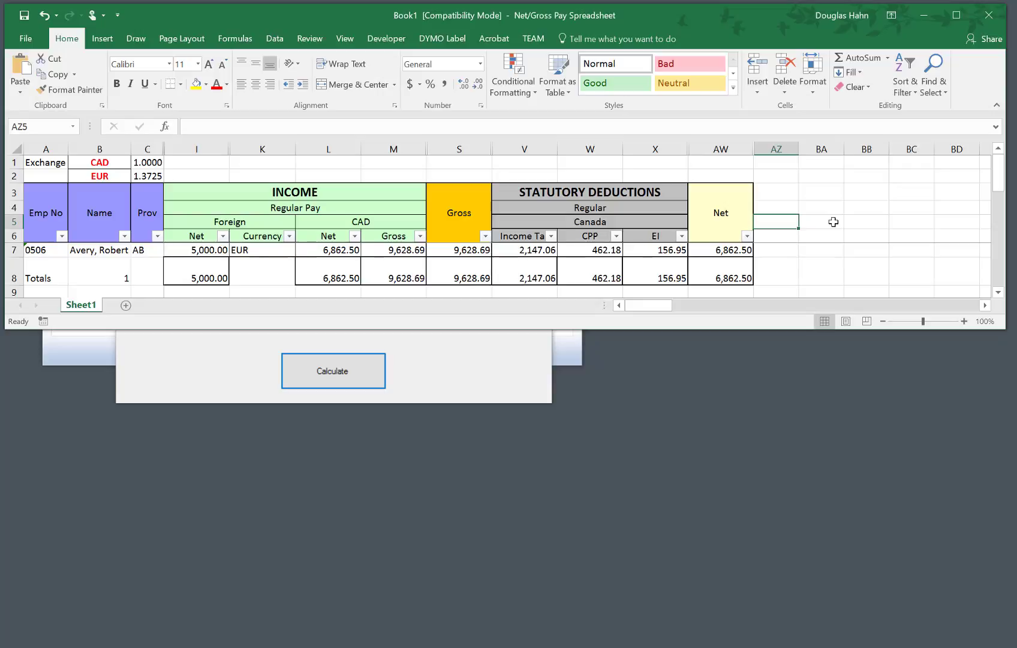
- Enter the formula =AW7/1.3725 in cell AZ7 to convert the employee's net pay back to euros
left_click(782, 252)
type("=")
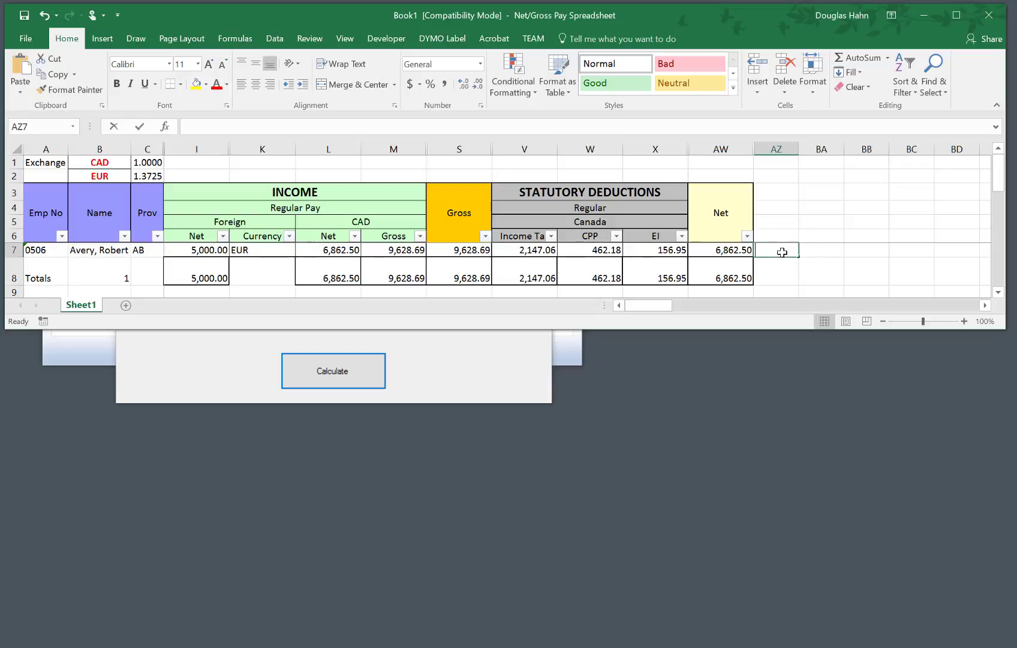
key("Left")
type("/")
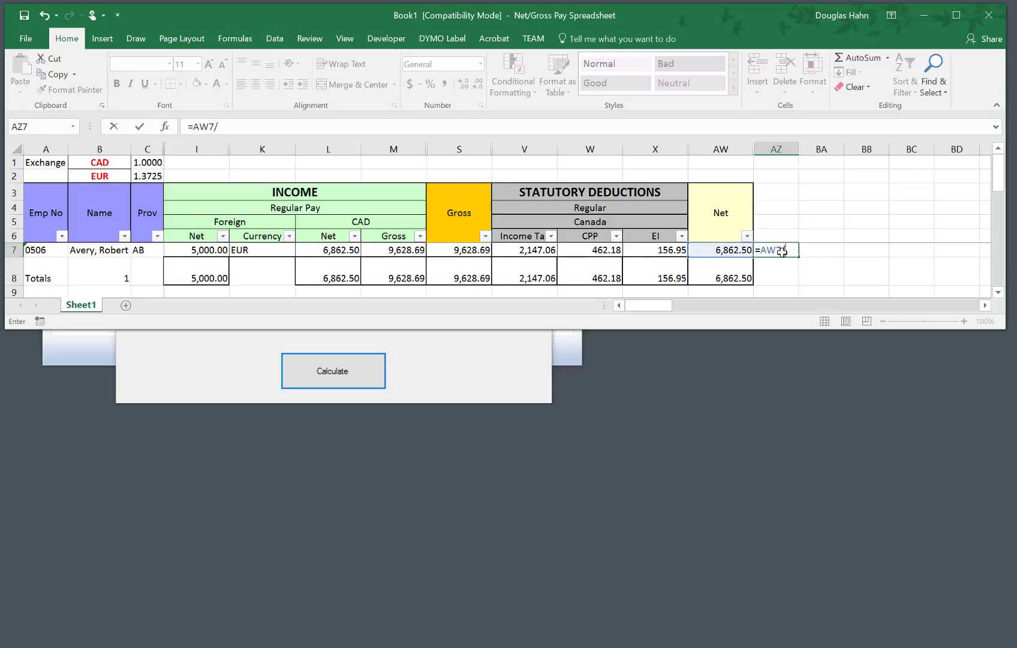
type("1.3725")
key("Return")
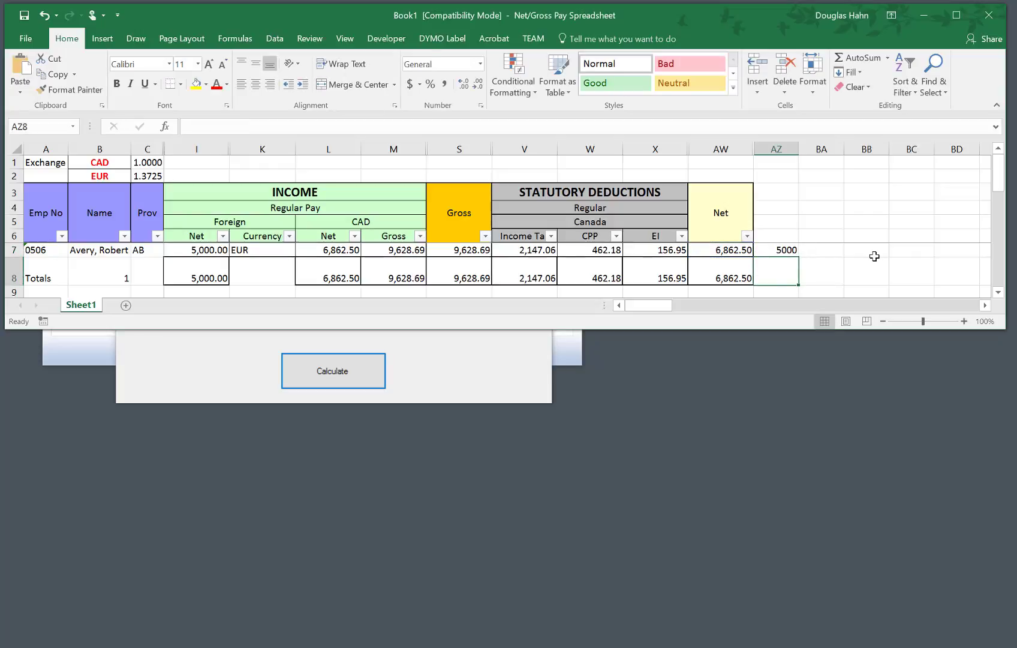